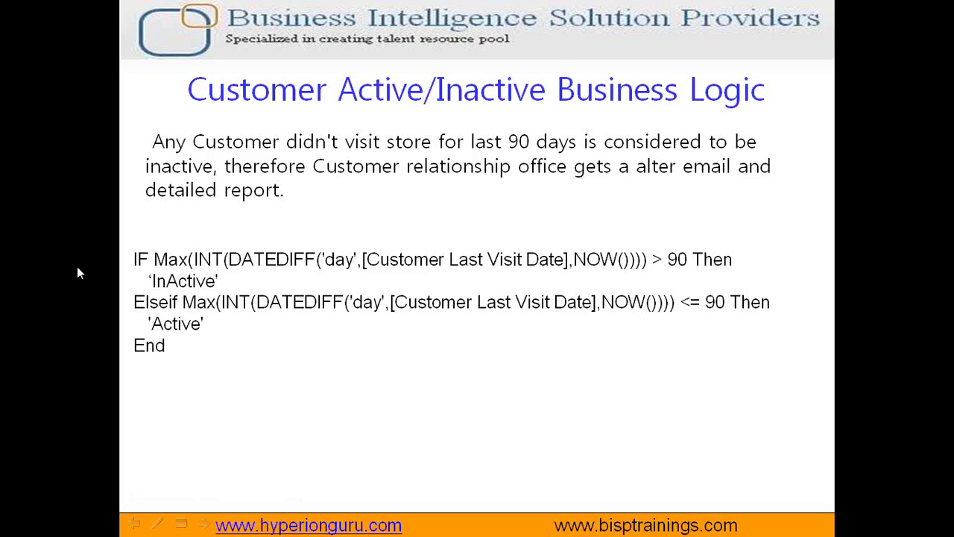
Switch the slide show pointer to the pen for inking the formula
{"action": "left_click", "coordinate": [156, 524]}
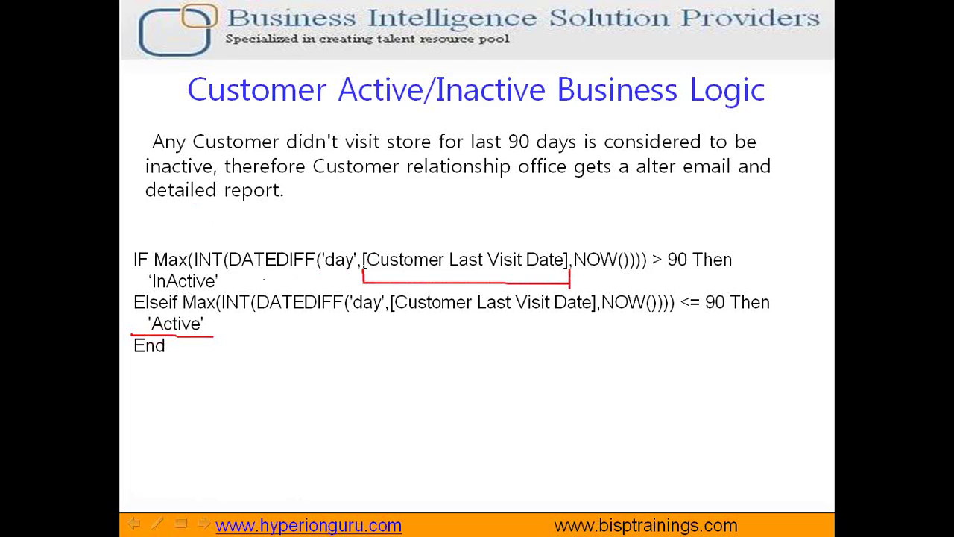
Ink red brackets and underlines around InActive and 'Active', then end the slide show
{"action": "left_click_drag", "start_coordinate": [226, 278], "coordinate": [314, 283]}
{"action": "left_click_drag", "start_coordinate": [226, 270], "coordinate": [226, 284]}
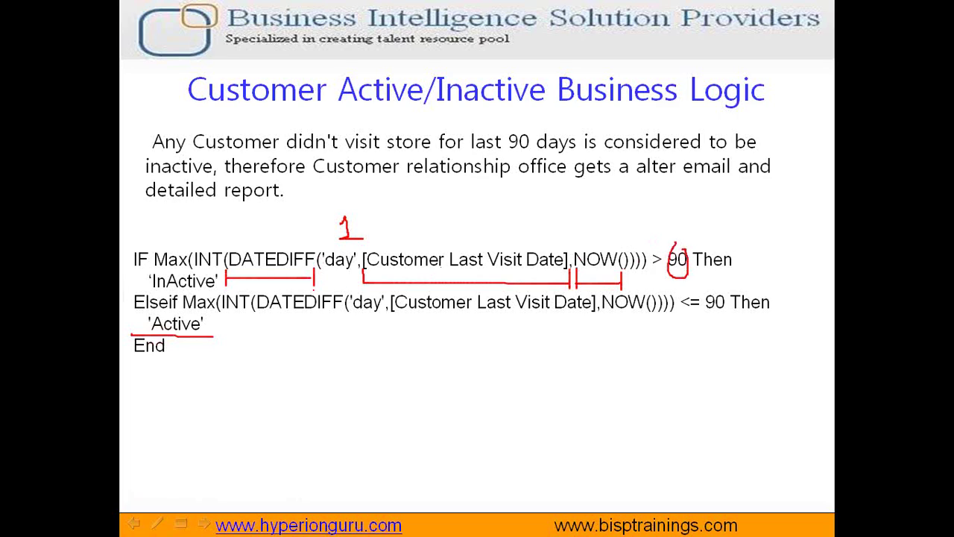
{"action": "mouse_move", "coordinate": [155, 290]}
{"action": "left_mouse_down"}
{"action": "mouse_move", "coordinate": [201, 291]}
{"action": "mouse_move", "coordinate": [195, 278]}
{"action": "mouse_move", "coordinate": [218, 275]}
{"action": "mouse_move", "coordinate": [226, 285]}
{"action": "left_mouse_up"}
{"action": "mouse_move", "coordinate": [141, 322]}
{"action": "left_mouse_down"}
{"action": "mouse_move", "coordinate": [142, 333]}
{"action": "mouse_move", "coordinate": [205, 325]}
{"action": "left_mouse_up"}
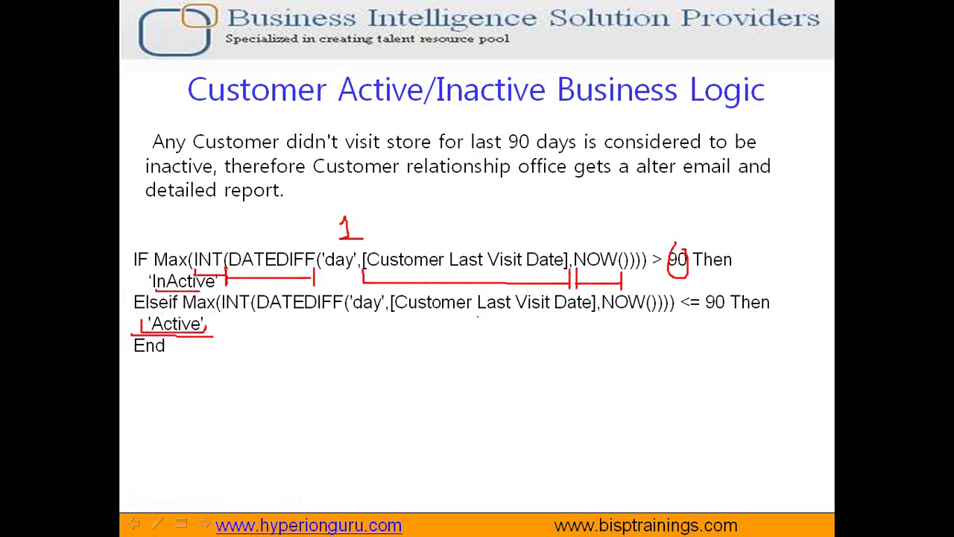
{"action": "key", "text": "Escape"}
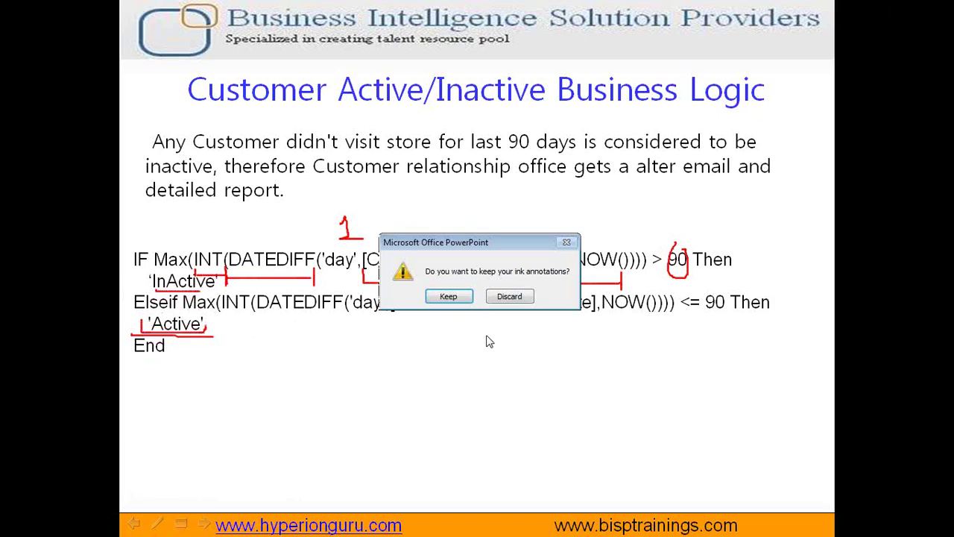
Discard the ink, minimize PowerPoint, and select Customer Last Visit in Tableau's Dimensions
{"action": "left_click", "coordinate": [526, 301]}
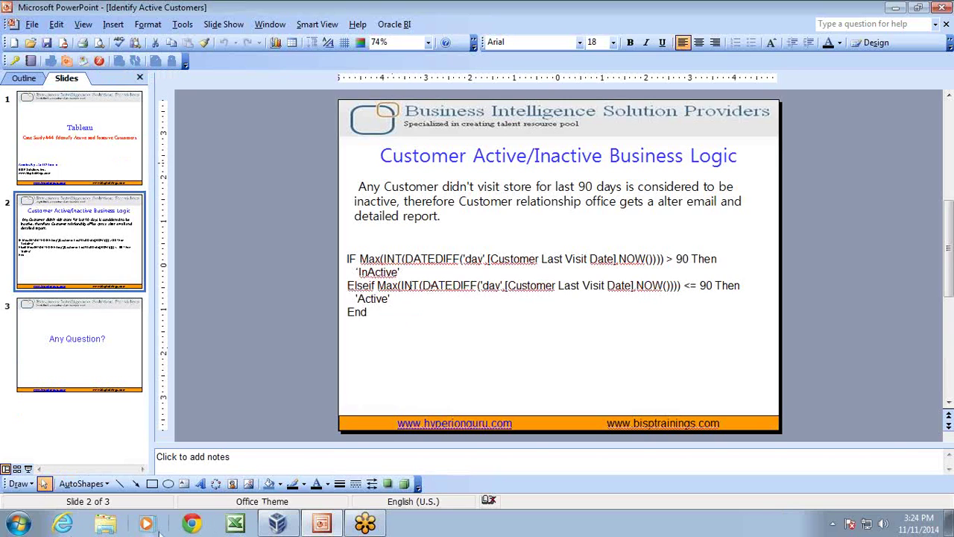
{"action": "left_click", "coordinate": [321, 524]}
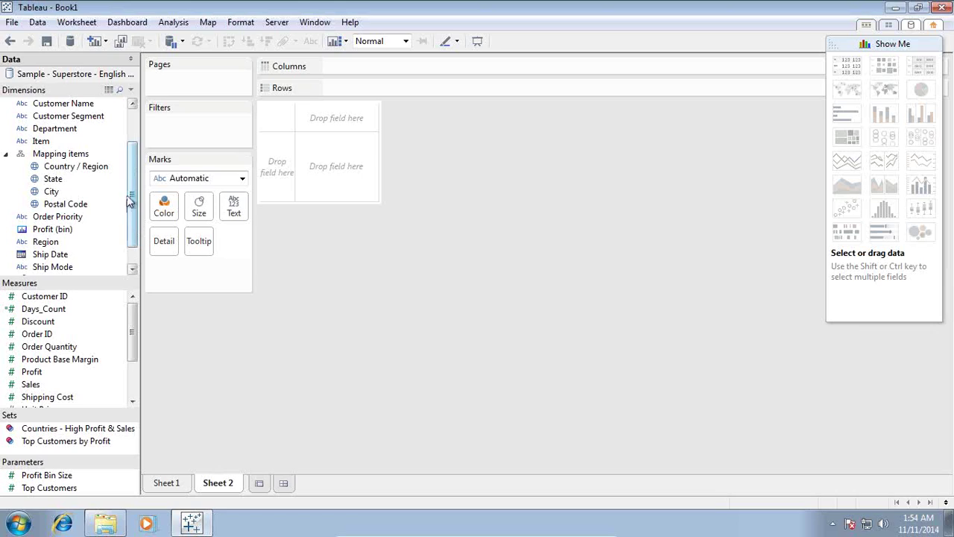
{"action": "scroll", "coordinate": [136, 208], "scroll_direction": "up", "scroll_amount": 2}
{"action": "left_click", "coordinate": [102, 142]}
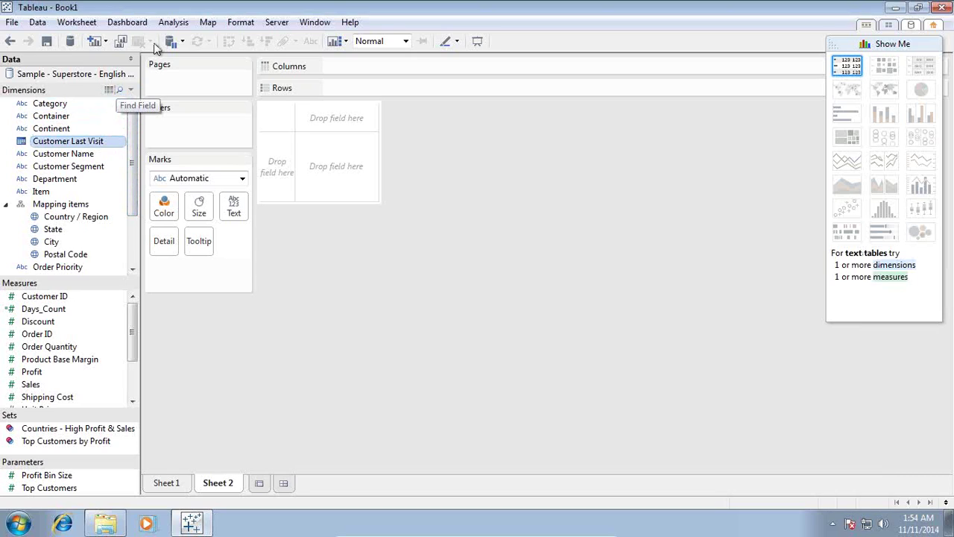
Create a new calculated field named Day_Count
{"action": "left_click", "coordinate": [172, 23]}
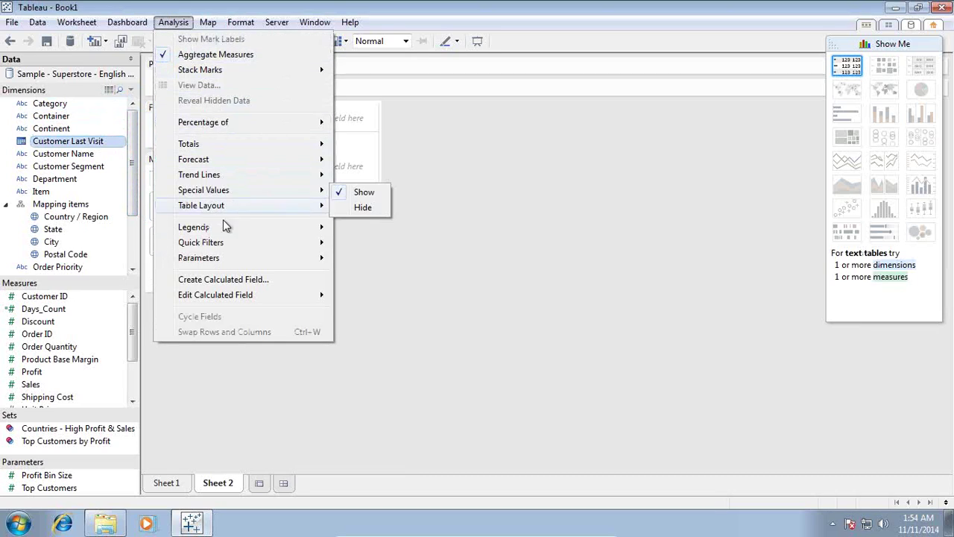
{"action": "left_click", "coordinate": [226, 281]}
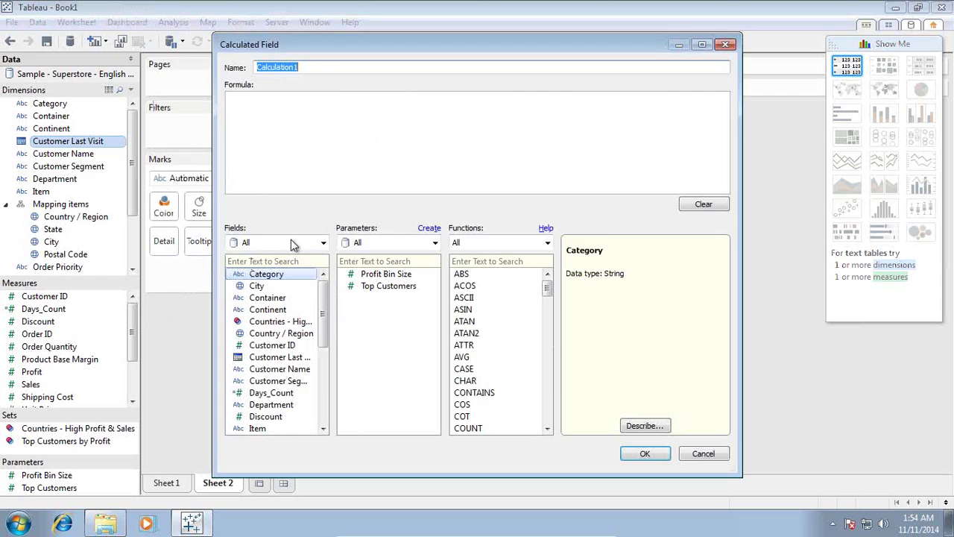
{"action": "left_click_drag", "start_coordinate": [313, 54], "coordinate": [497, 124]}
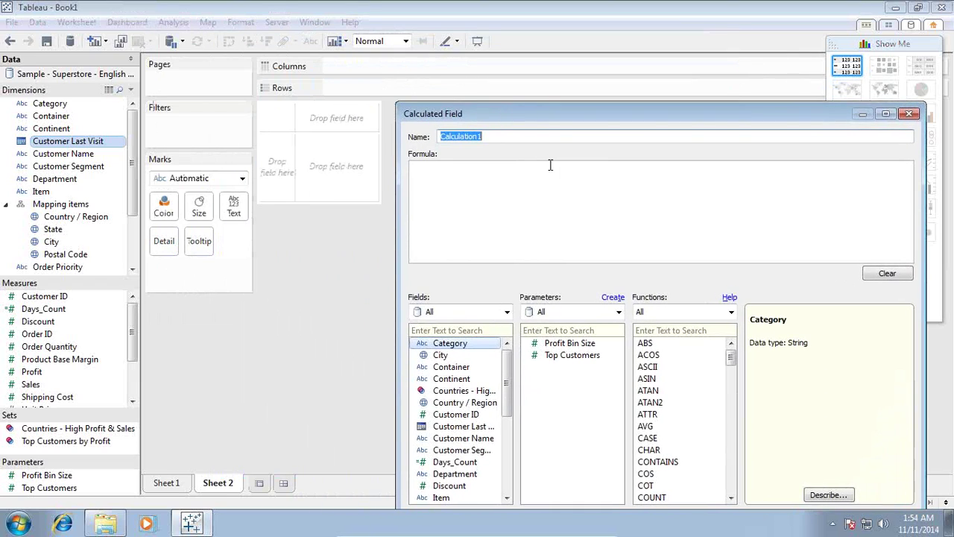
{"action": "type", "text": "Day_Count"}
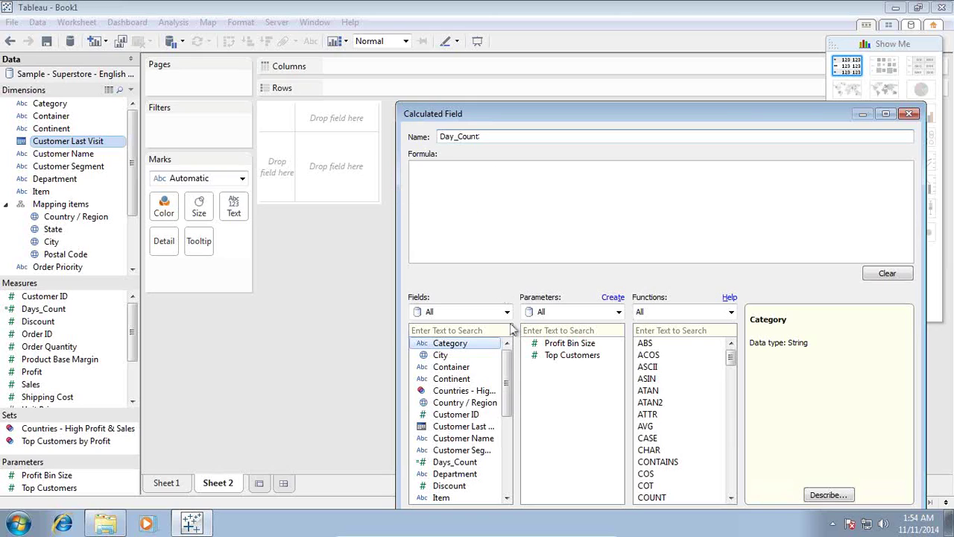
Filter the function list to Date and select DATEDIFF to read its description
{"action": "left_click", "coordinate": [576, 312]}
{"action": "left_click", "coordinate": [576, 312]}
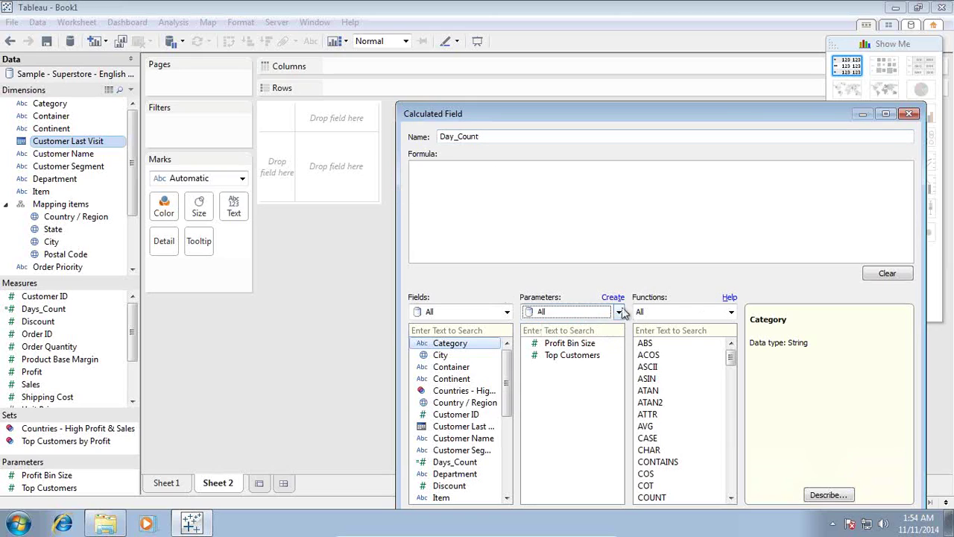
{"action": "left_click", "coordinate": [682, 313]}
{"action": "left_click", "coordinate": [671, 361]}
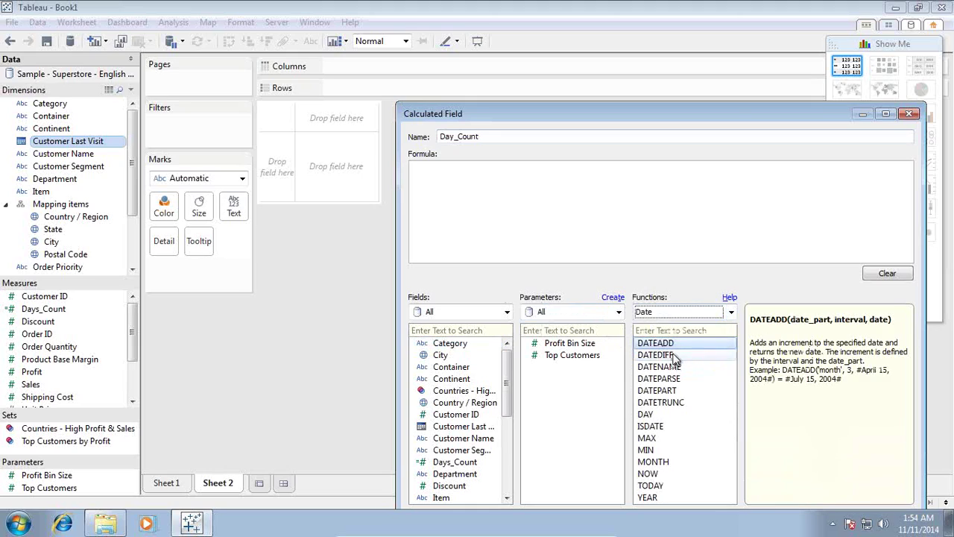
{"action": "left_click", "coordinate": [671, 356]}
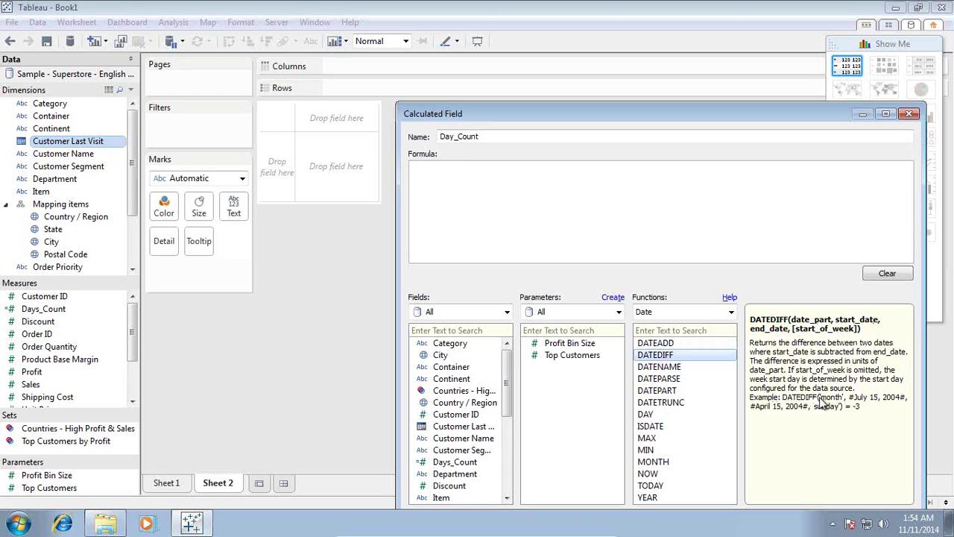
Start the formula with DATEDIFF and the 'day' date part
{"action": "double_click", "coordinate": [687, 356]}
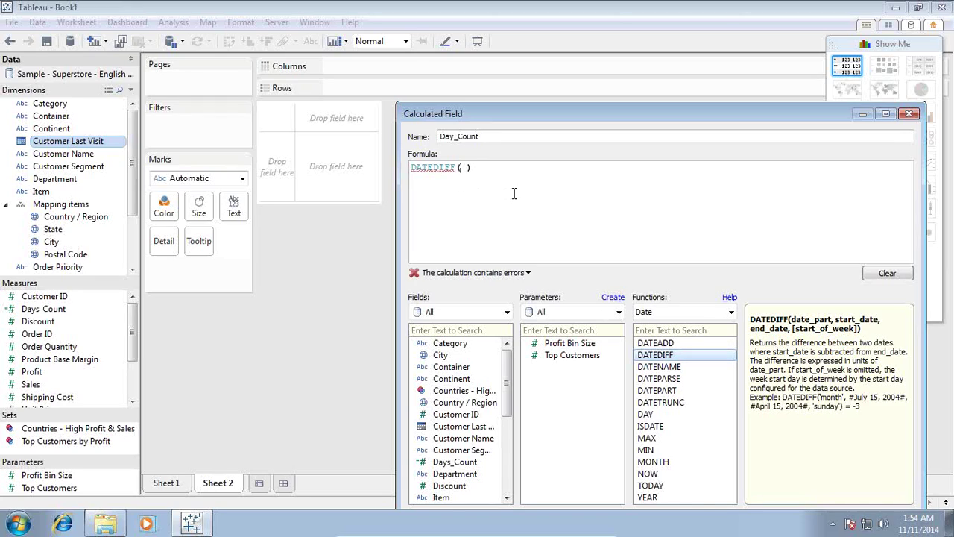
{"action": "type", "text": "'dy"}
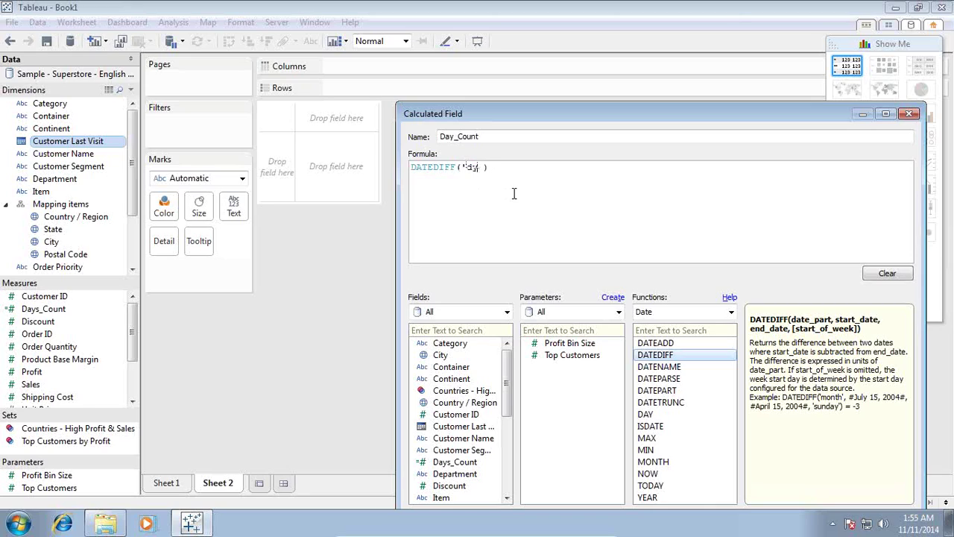
{"action": "key", "text": "BackSpace"}
{"action": "type", "text": "ay',"}
Add [Customer Last Visit] and Now() as arguments, then save Day_Count
{"action": "left_click", "coordinate": [469, 312]}
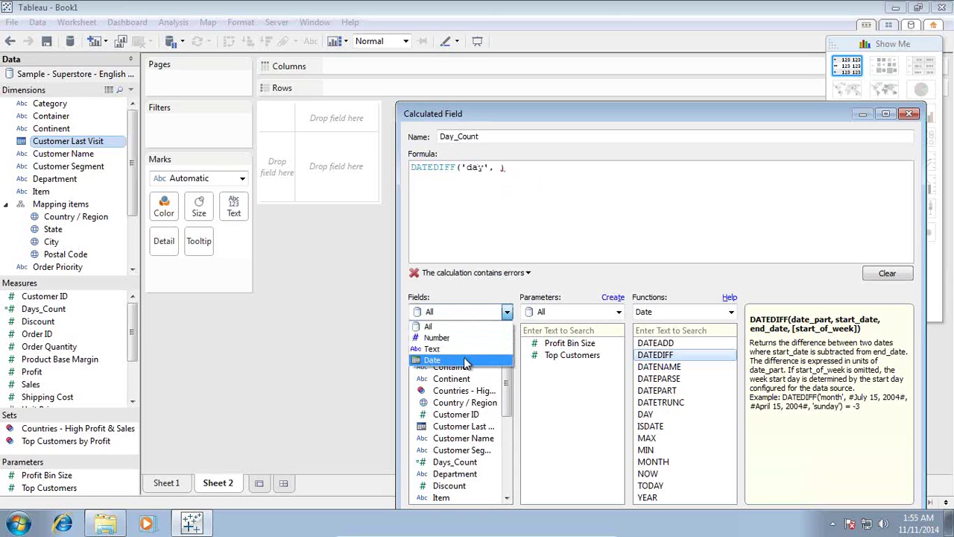
{"action": "left_click", "coordinate": [464, 359]}
{"action": "double_click", "coordinate": [477, 343]}
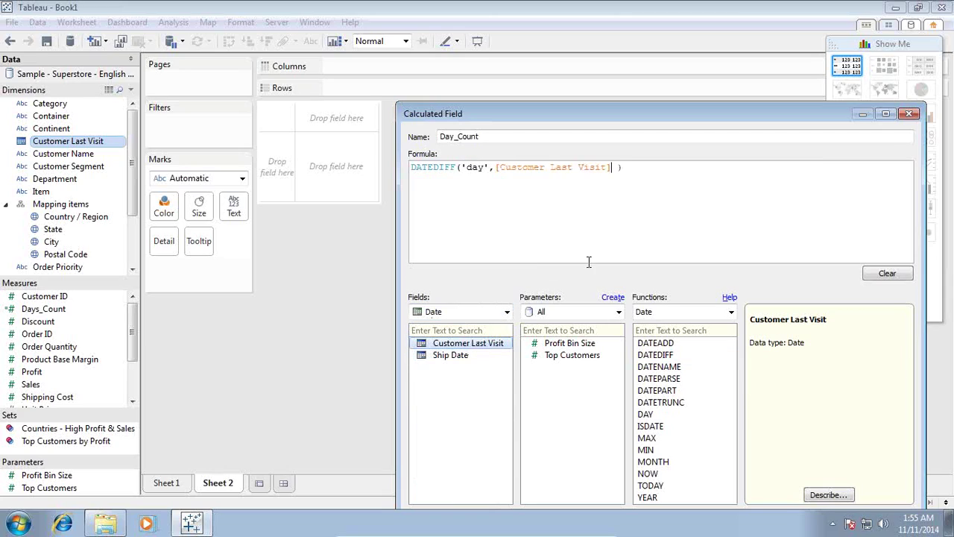
{"action": "type", "text": ", Now()"}
{"action": "key", "text": "BackSpace"}
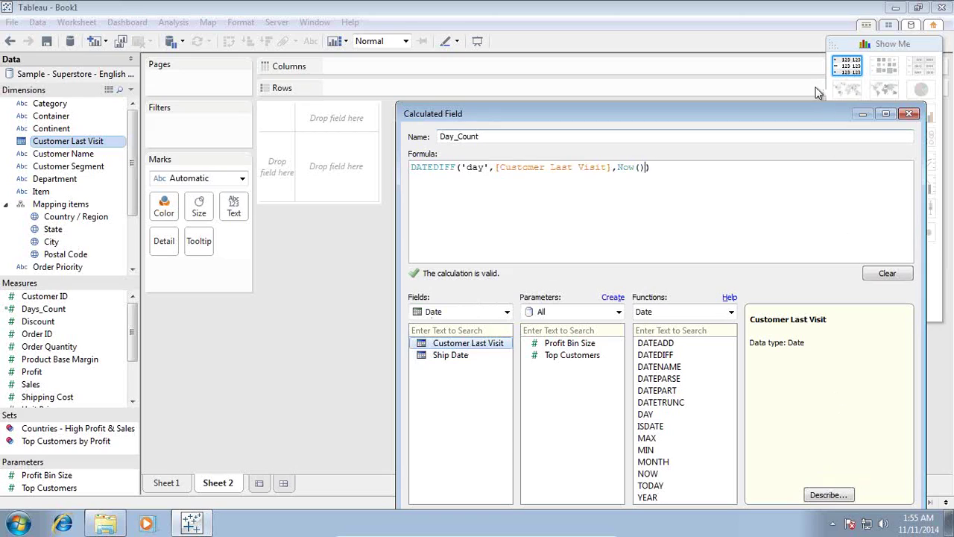
{"action": "left_click_drag", "start_coordinate": [799, 116], "coordinate": [785, 32]}
{"action": "left_click", "coordinate": [816, 439]}
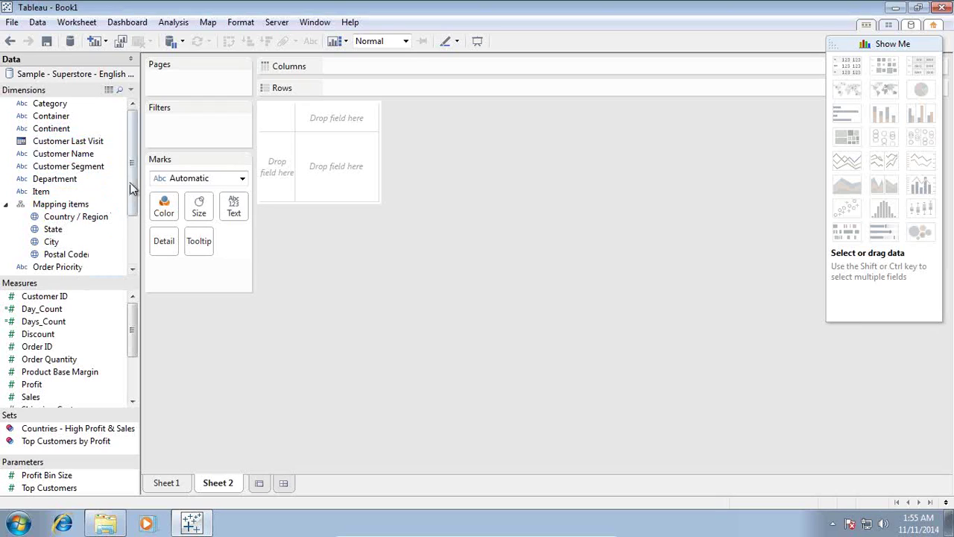
Drag Customer Name to Rows, choosing to filter its members before adding them
{"action": "left_click", "coordinate": [123, 152]}
{"action": "left_click_drag", "start_coordinate": [123, 152], "coordinate": [336, 97]}
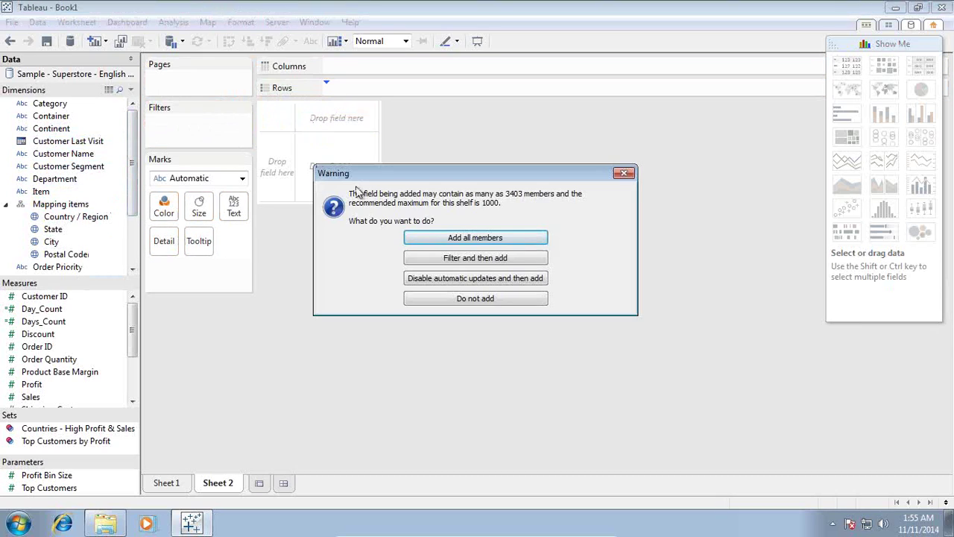
{"action": "left_click", "coordinate": [461, 259]}
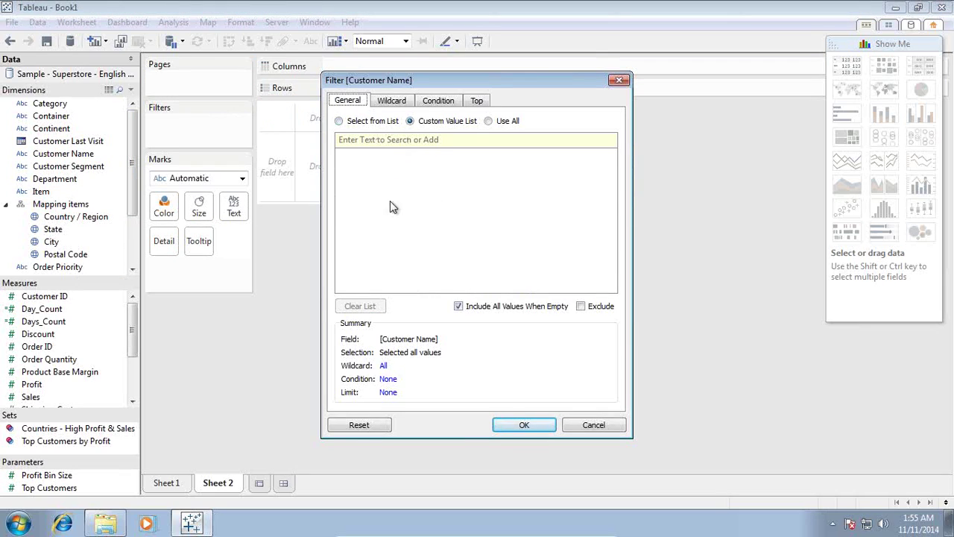
{"action": "left_click", "coordinate": [346, 123]}
{"action": "left_click", "coordinate": [416, 306]}
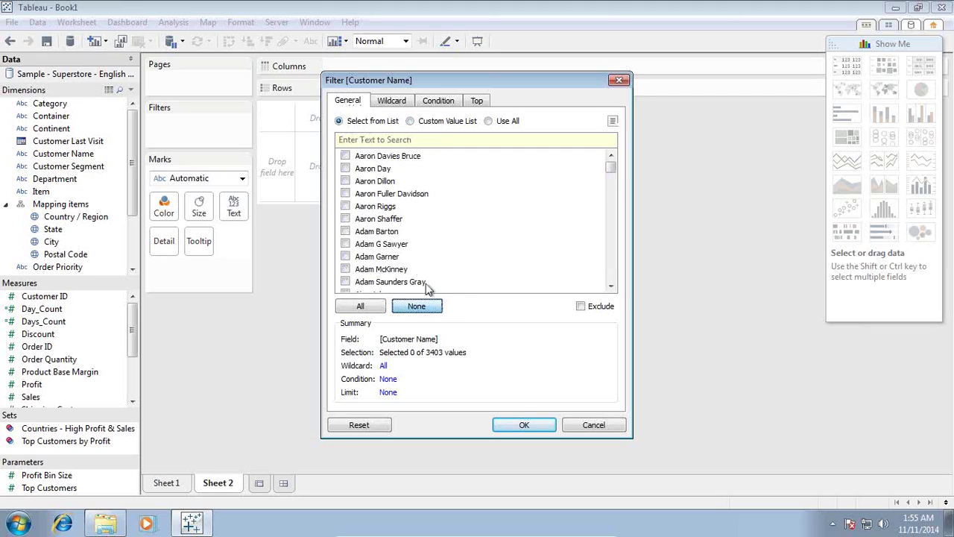
{"action": "left_click", "coordinate": [345, 156]}
{"action": "left_click", "coordinate": [346, 181]}
{"action": "left_click", "coordinate": [345, 194]}
{"action": "left_click", "coordinate": [345, 218]}
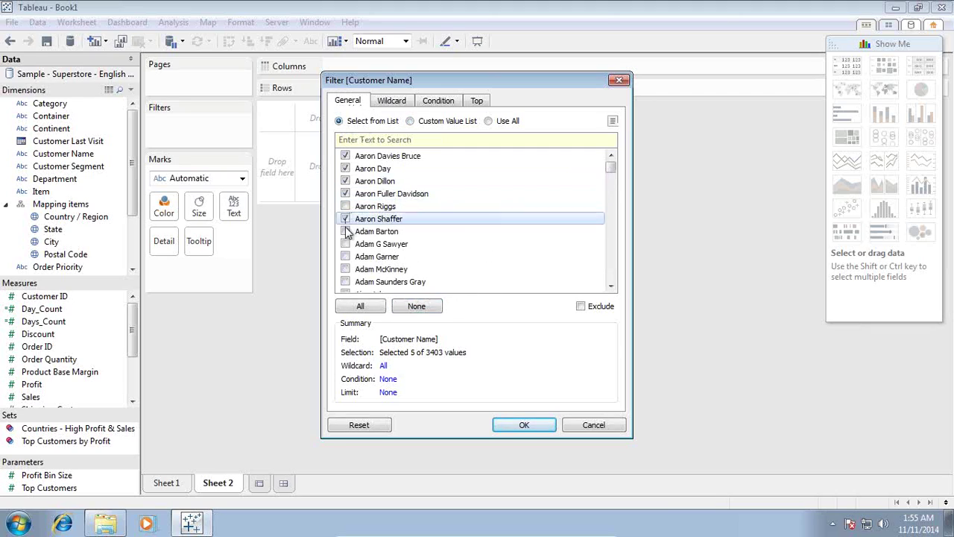
{"action": "left_click", "coordinate": [345, 231]}
{"action": "left_click", "coordinate": [345, 256]}
{"action": "left_click", "coordinate": [345, 269]}
{"action": "left_click", "coordinate": [345, 282]}
{"action": "scroll", "coordinate": [345, 282], "scroll_direction": "down", "scroll_amount": 3}
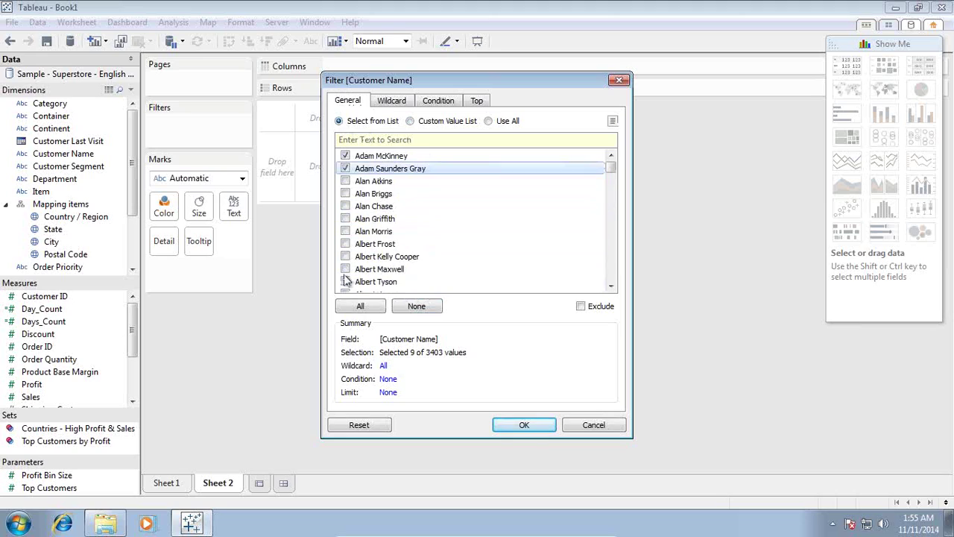
{"action": "left_click", "coordinate": [345, 269]}
{"action": "left_click", "coordinate": [345, 244]}
{"action": "left_click", "coordinate": [345, 231]}
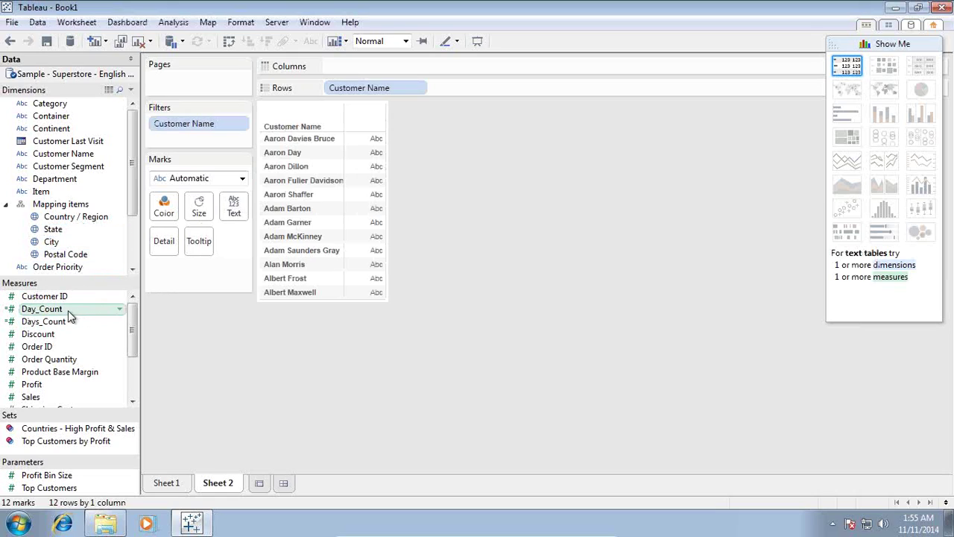
Drop Day_Count onto the view so SUM(Day_Count) shows beside each of the 12 customers
{"action": "left_click_drag", "start_coordinate": [68, 315], "coordinate": [234, 209]}
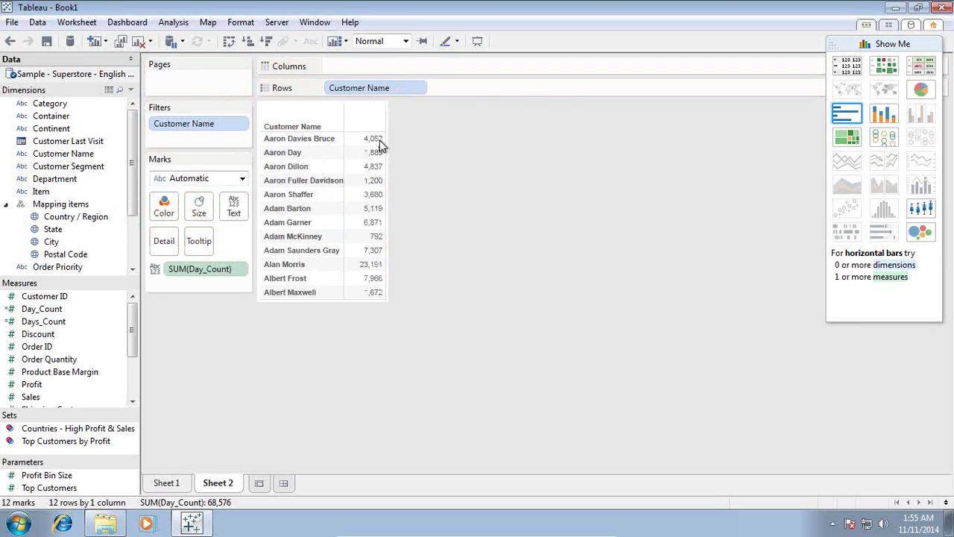
{"action": "mouse_move", "coordinate": [379, 144]}
Open Day_Count's calculation, copy its DATEDIFF formula, and cancel without changes
{"action": "right_click", "coordinate": [242, 274]}
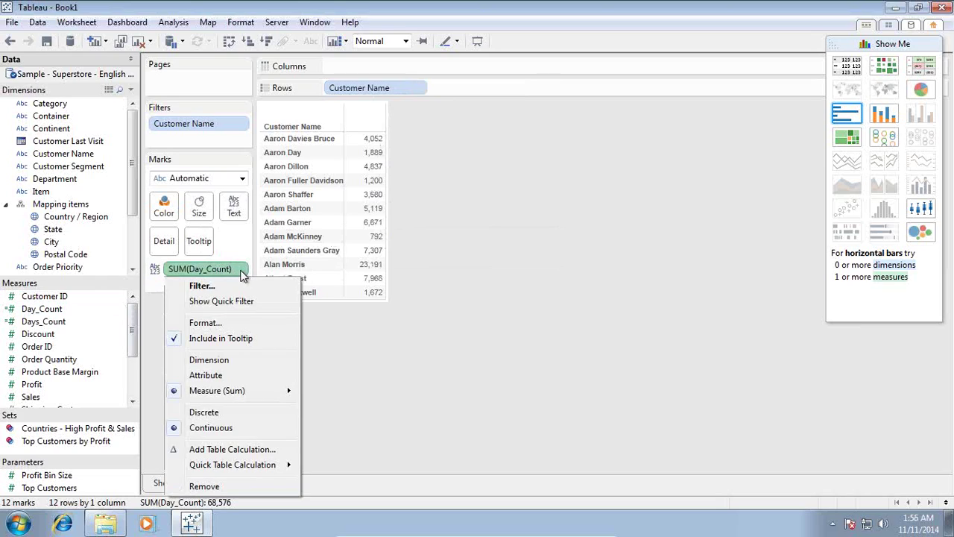
{"action": "left_click", "coordinate": [112, 303]}
{"action": "right_click", "coordinate": [117, 311]}
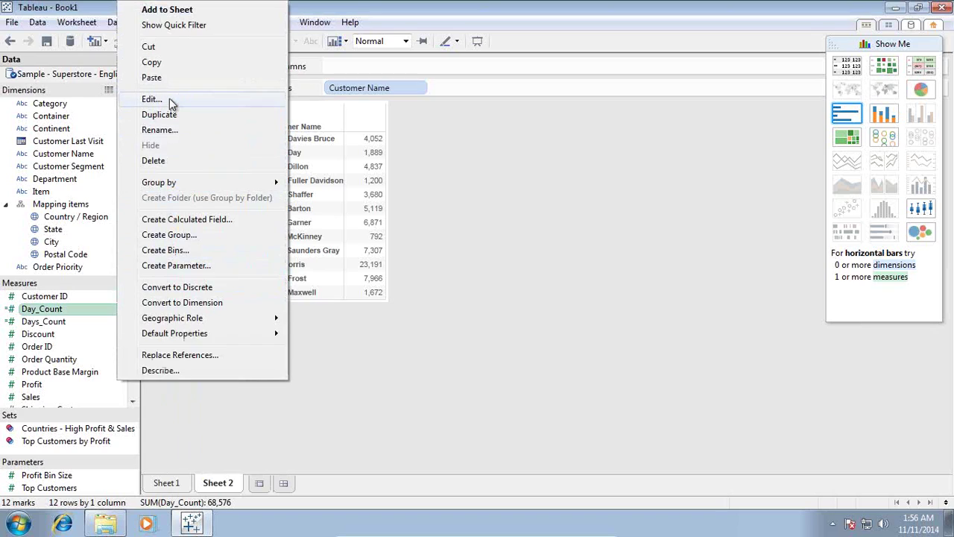
{"action": "left_click", "coordinate": [170, 99]}
{"action": "left_click", "coordinate": [470, 109]}
{"action": "key", "text": "ctrl+a"}
{"action": "key", "text": "ctrl+c"}
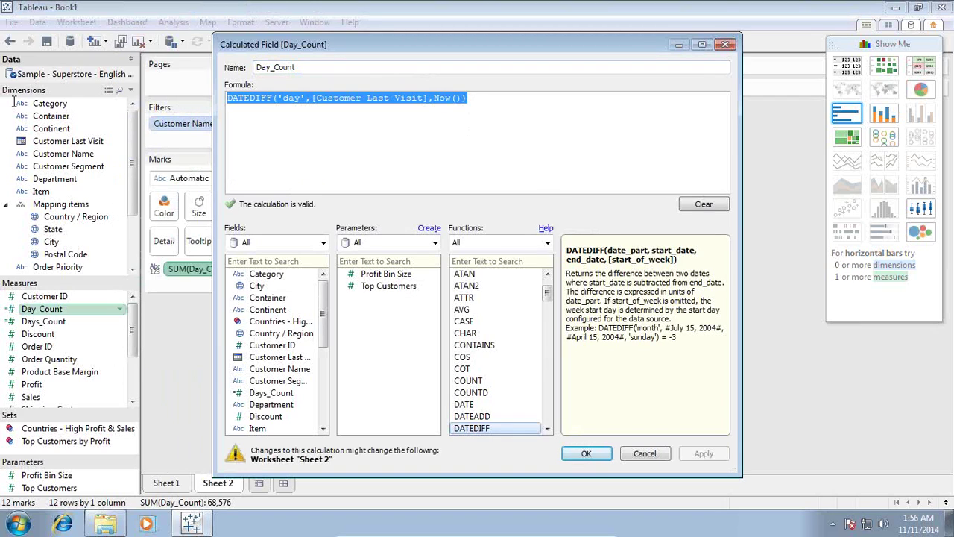
{"action": "left_click", "coordinate": [646, 455]}
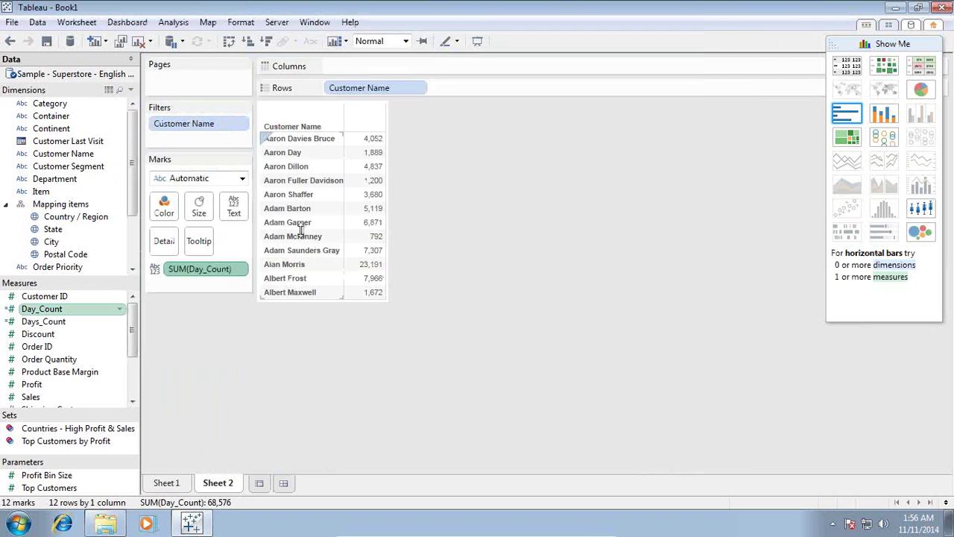
{"action": "left_click", "coordinate": [176, 22]}
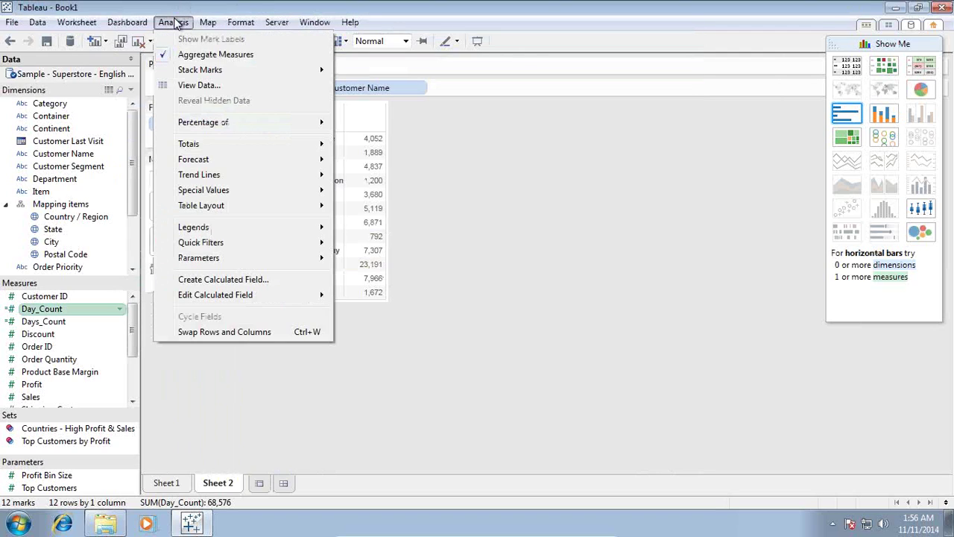
Create a calculated field named isActive and paste in the DATEDIFF formula
{"action": "left_click", "coordinate": [228, 281]}
{"action": "type", "text": "I"}
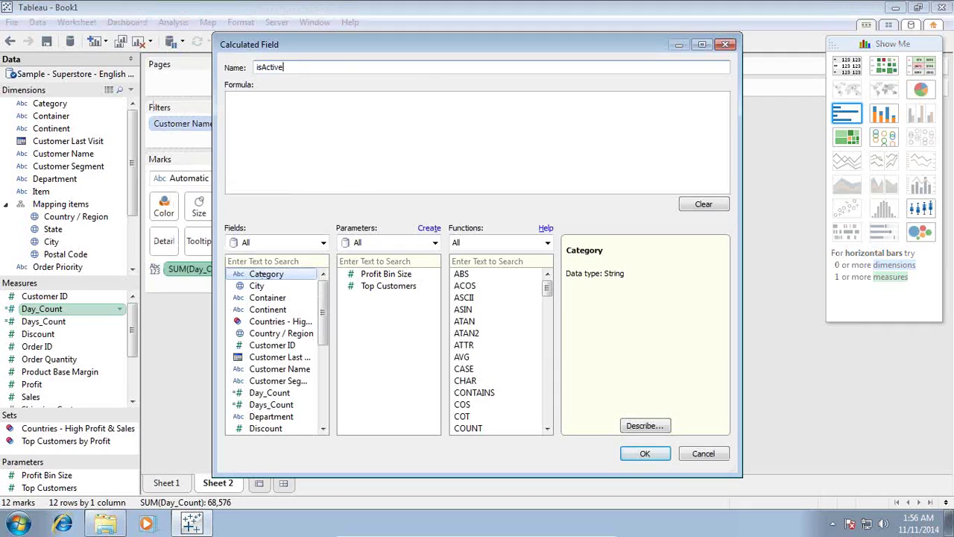
{"action": "left_click", "coordinate": [306, 103]}
{"action": "key", "text": "ctrl+v"}
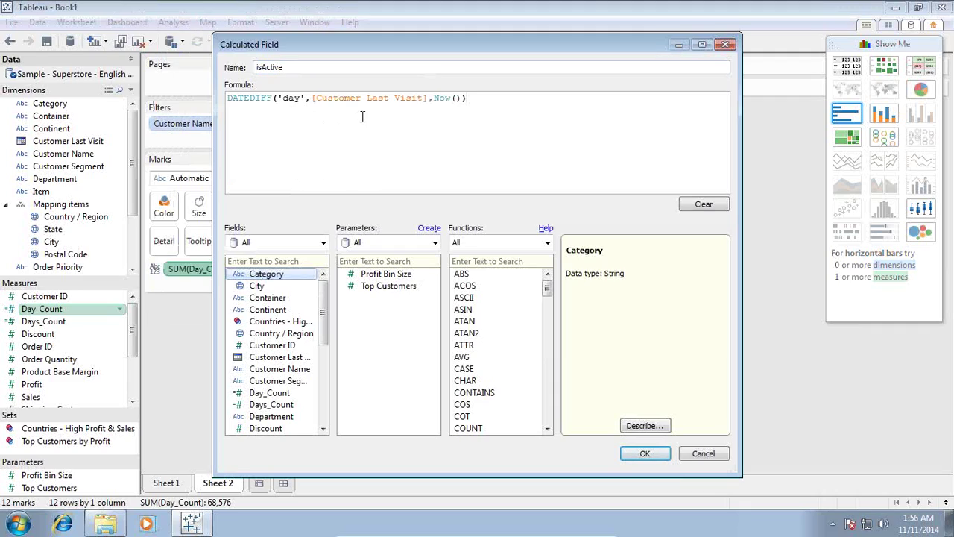
Wrap the pasted formula in Max(INT(...))
{"action": "key", "text": "Home"}
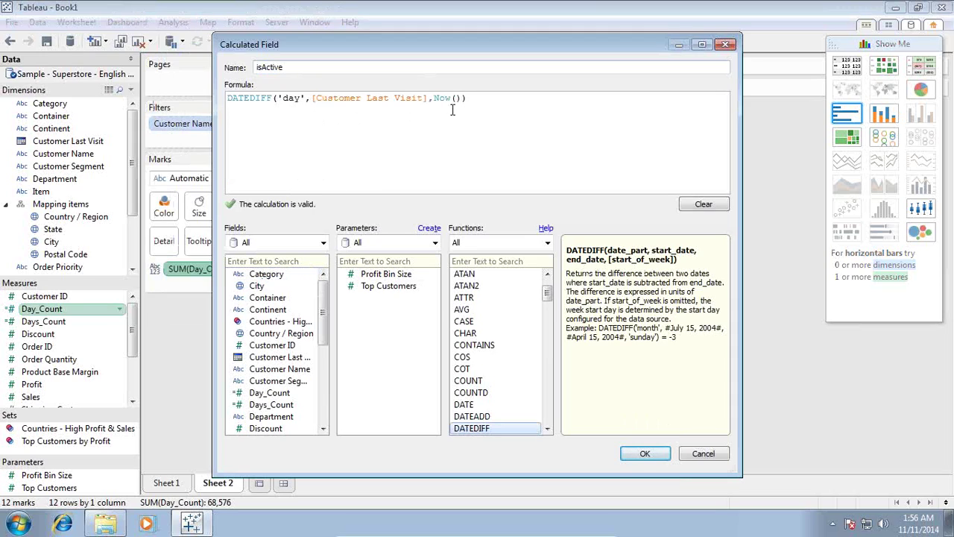
{"action": "type", "text": "INT("}
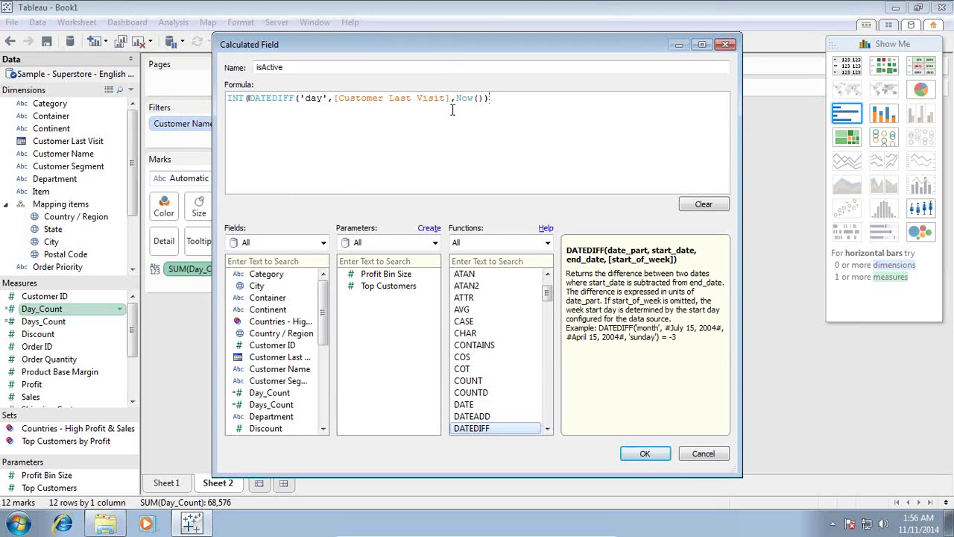
{"action": "key", "text": "End"}
{"action": "type", "text": ")"}
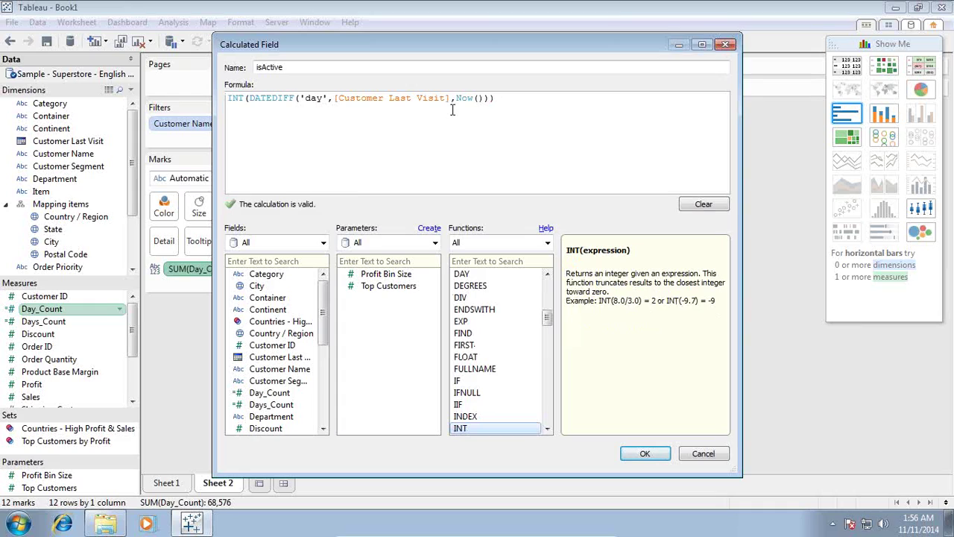
{"action": "key", "text": "Home"}
{"action": "type", "text": "Max"}
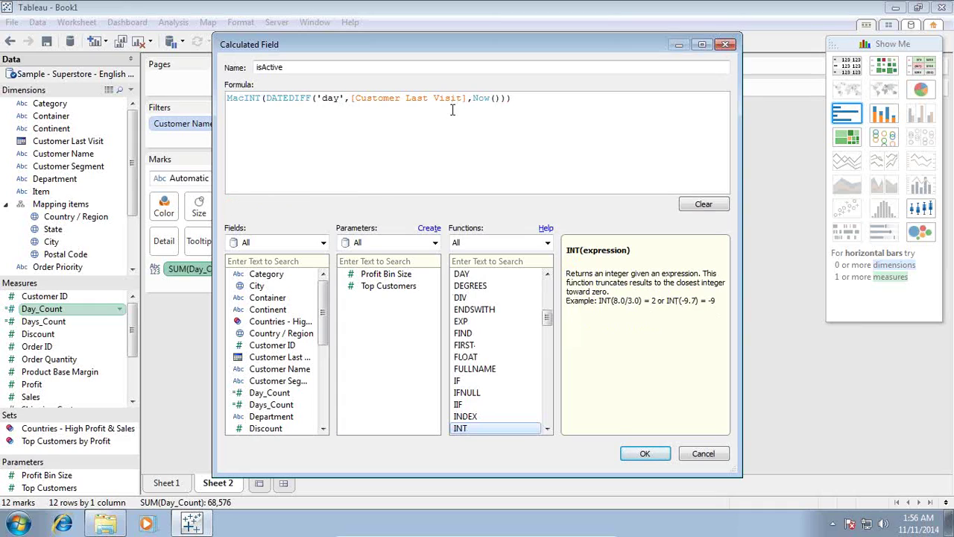
{"action": "type", "text": "("}
{"action": "key", "text": "Home"}
{"action": "type", "text": ")"}
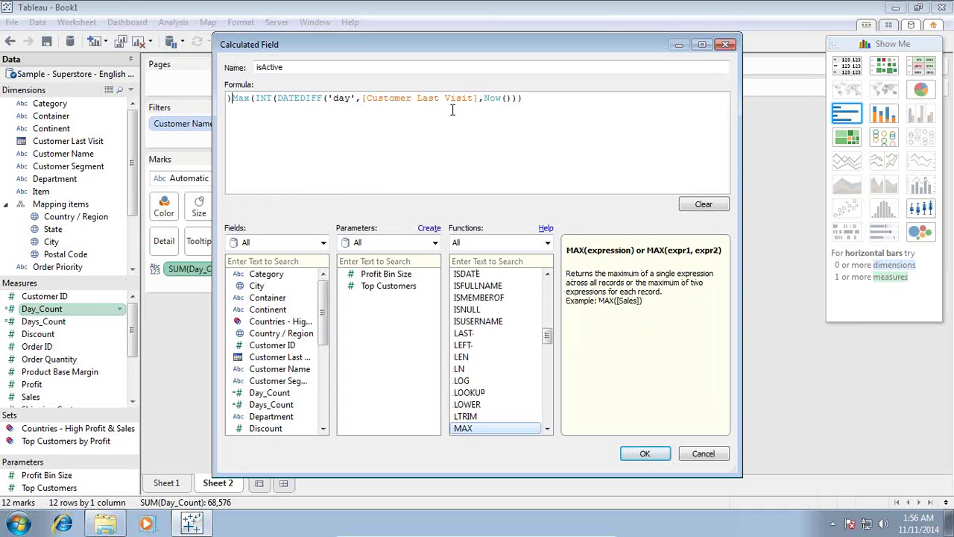
{"action": "key", "text": "BackSpace"}
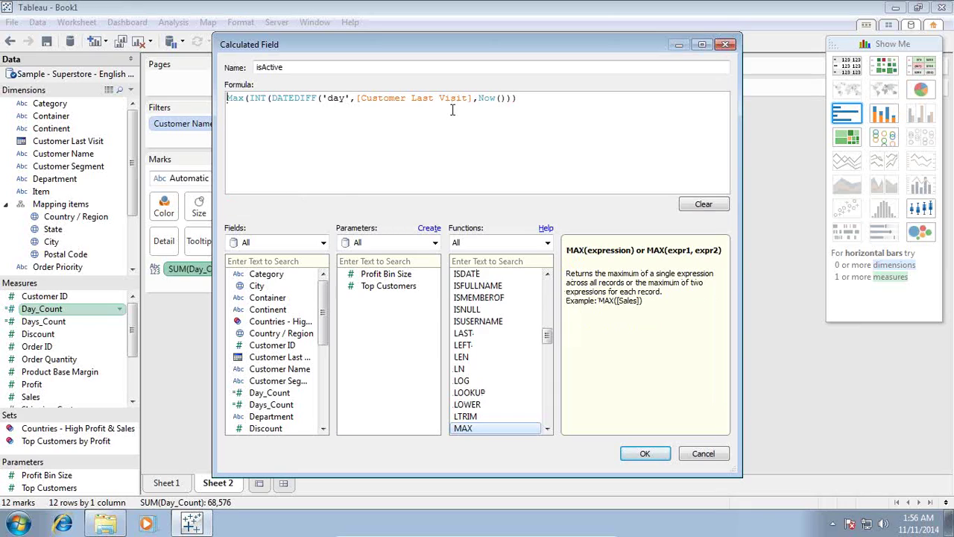
Wrap it in an IF condition testing >90 with Then and Else branches
{"action": "type", "text": "IF "}
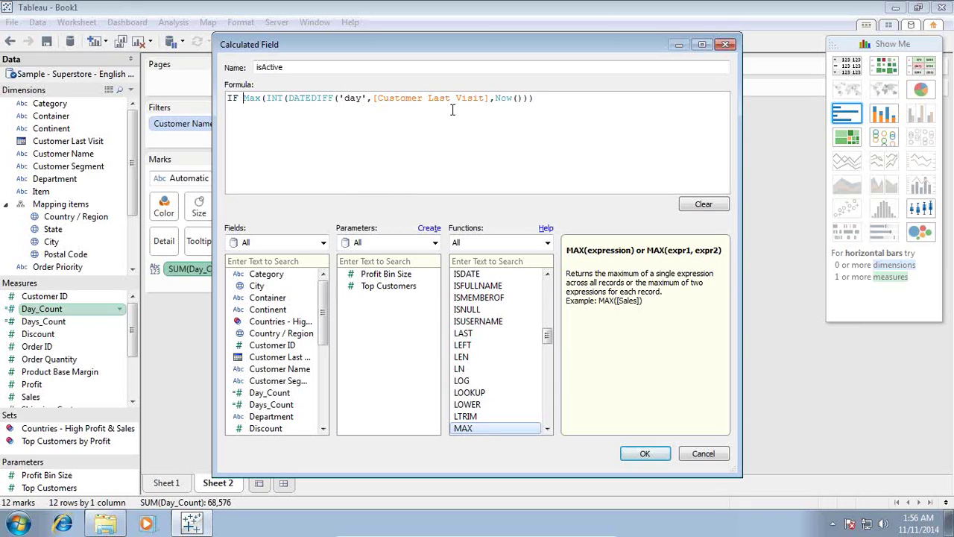
{"action": "type", "text": "("}
{"action": "key", "text": "End"}
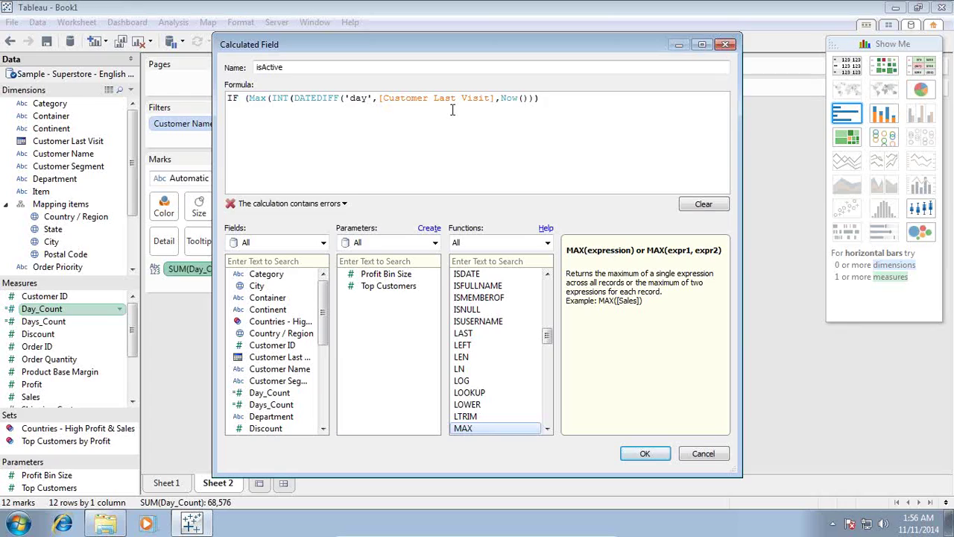
{"action": "type", "text": ") >90 "}
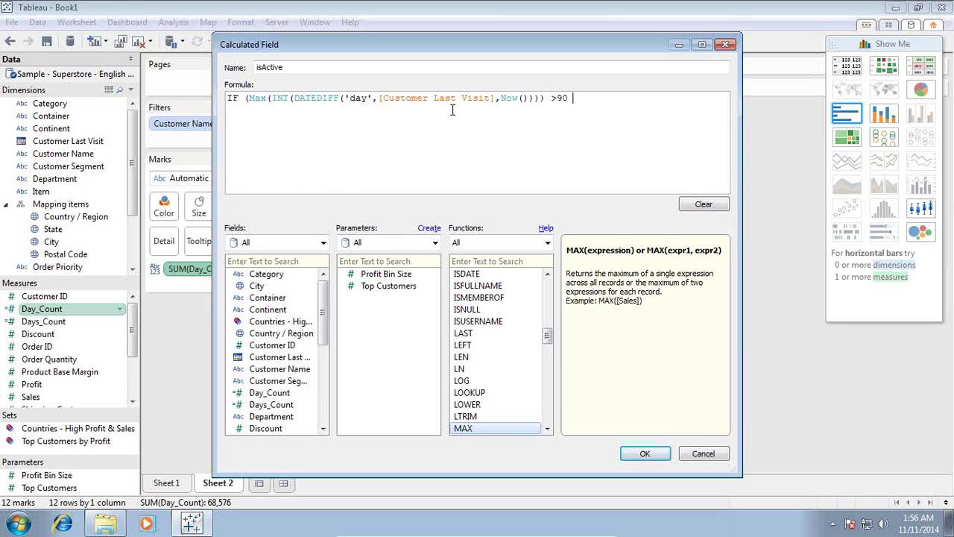
{"action": "type", "text": "Then"}
{"action": "key", "text": "Return"}
{"action": "type", "text": "Else"}
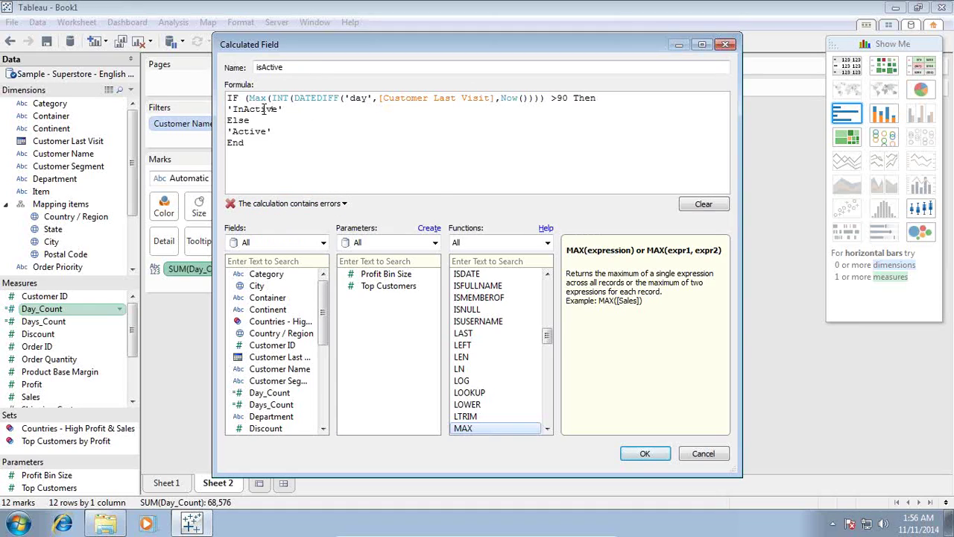
Check the error, then add the missing ')' after >90 so isActive validates
{"action": "left_click", "coordinate": [310, 203]}
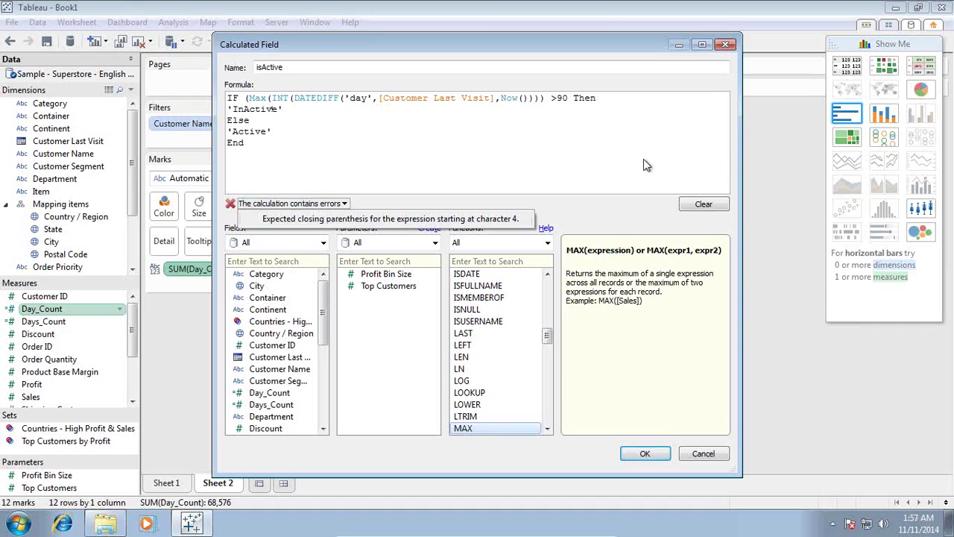
{"action": "left_click", "coordinate": [462, 221]}
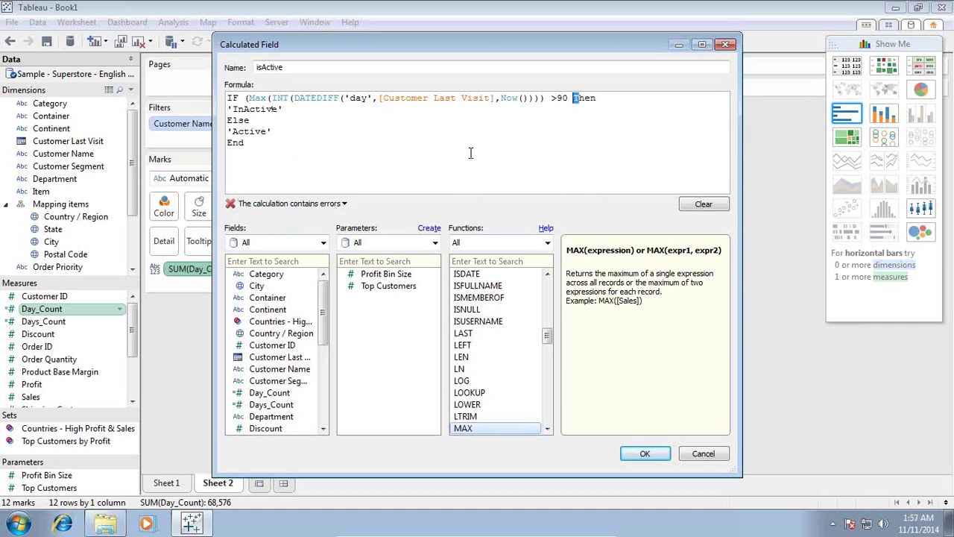
{"action": "left_click", "coordinate": [553, 98]}
{"action": "key", "text": "BackSpace"}
{"action": "left_click_drag", "start_coordinate": [527, 98], "coordinate": [541, 100]}
{"action": "left_click", "coordinate": [561, 99]}
{"action": "type", "text": ")"}
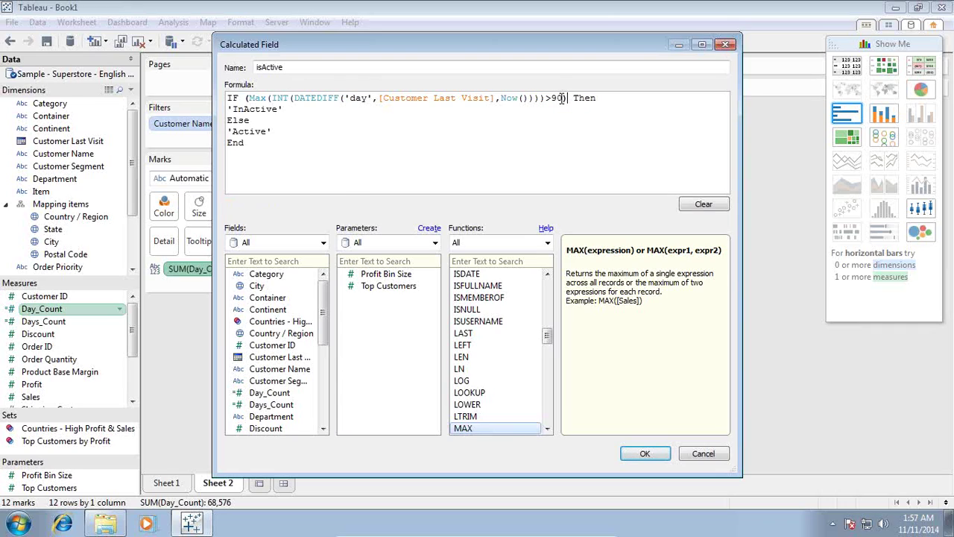
{"action": "left_click", "coordinate": [358, 121]}
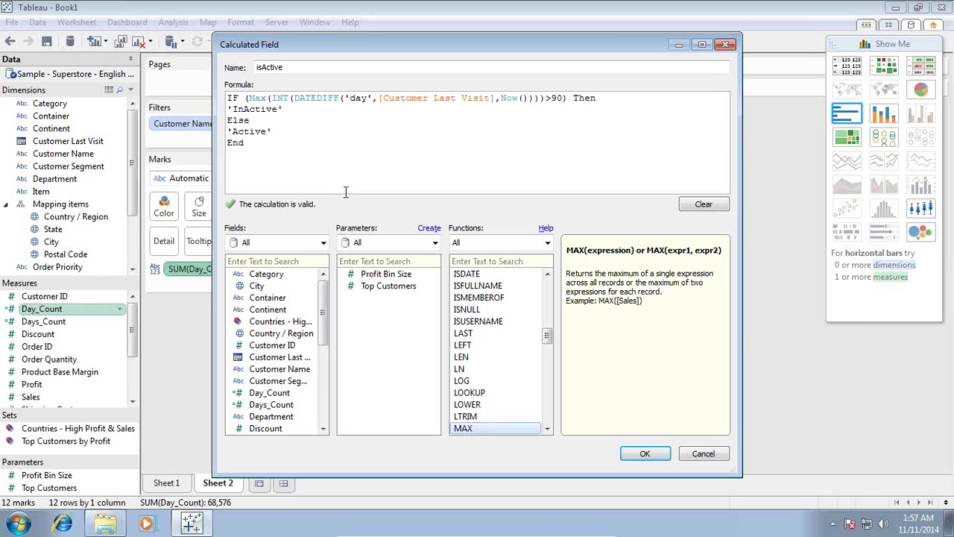
Save the isActive field, then replace SUM(Day_Count) with isActive on Text and Color (blue Active, orange InActive)
{"action": "left_click", "coordinate": [645, 453]}
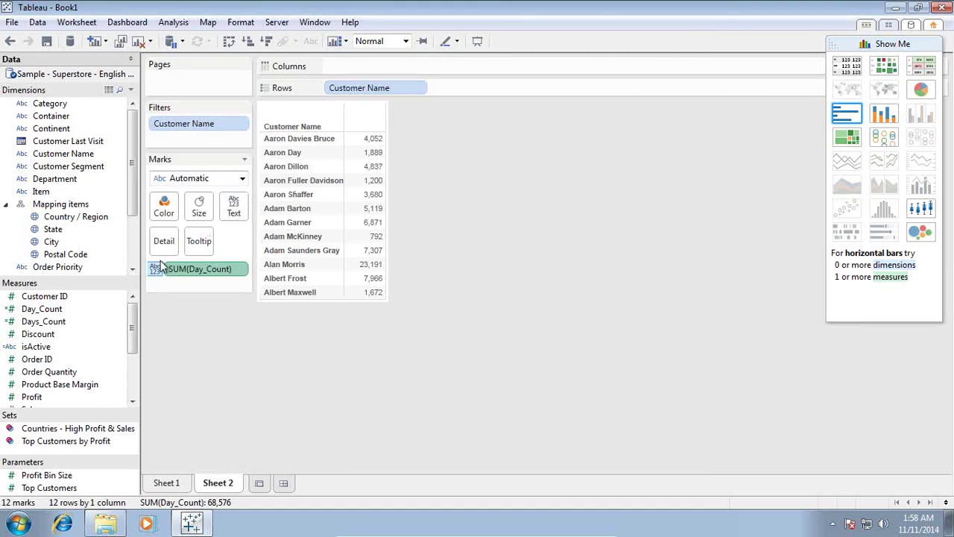
{"action": "left_click", "coordinate": [241, 269]}
{"action": "left_click", "coordinate": [227, 485]}
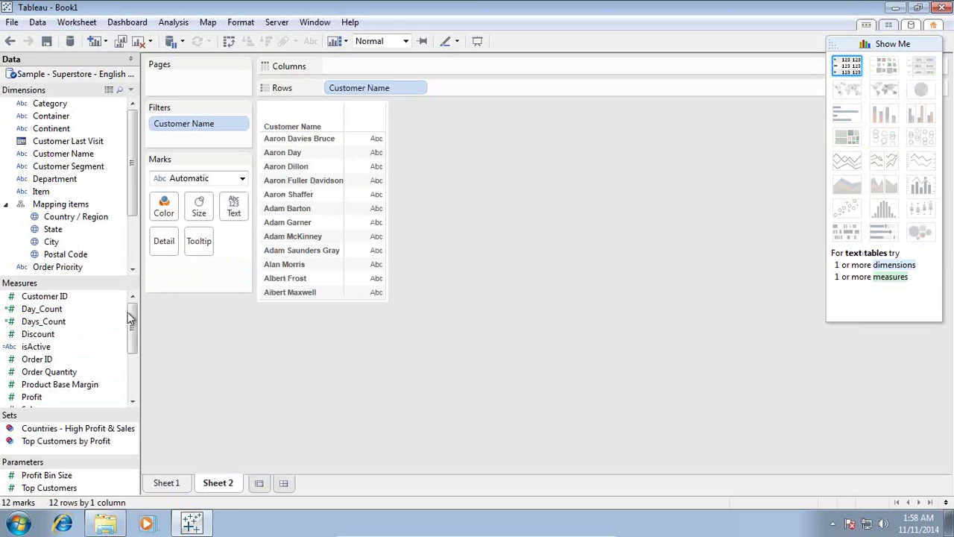
{"action": "left_click_drag", "start_coordinate": [36, 347], "coordinate": [234, 207]}
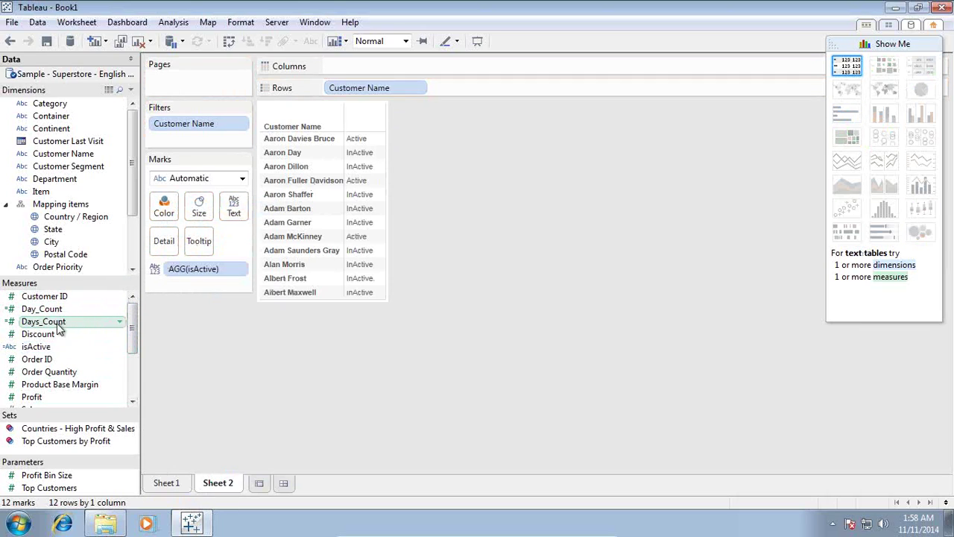
{"action": "left_click_drag", "start_coordinate": [41, 354], "coordinate": [163, 207]}
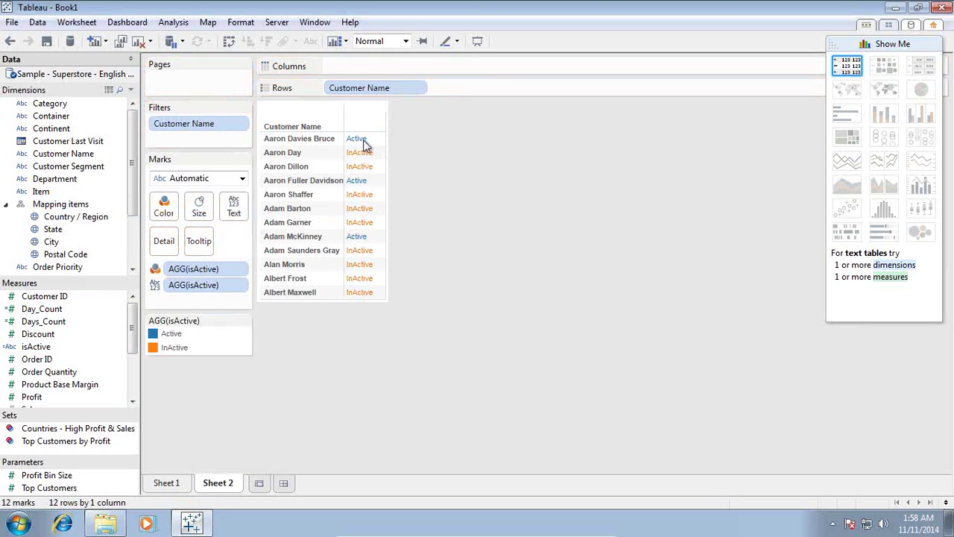
{"action": "right_click", "coordinate": [119, 321]}
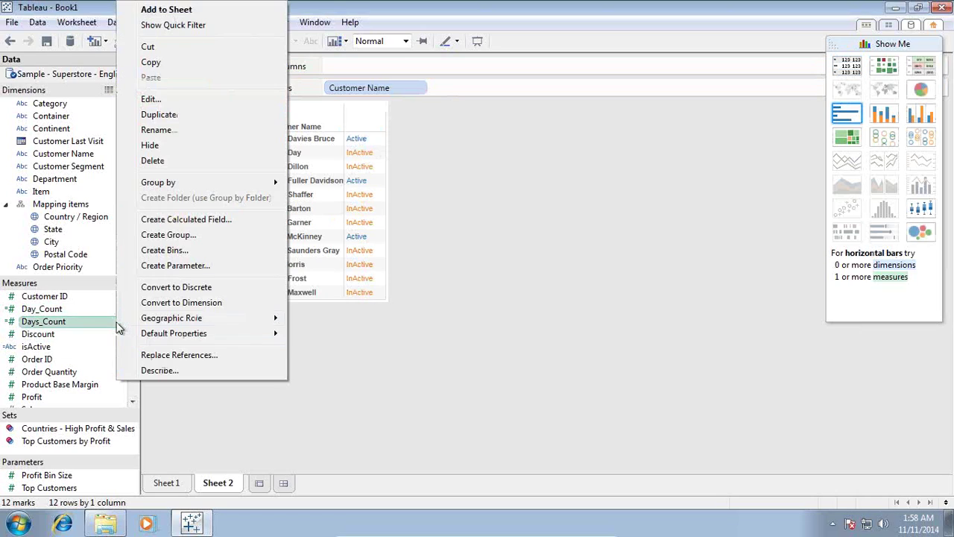
{"action": "left_click", "coordinate": [182, 105]}
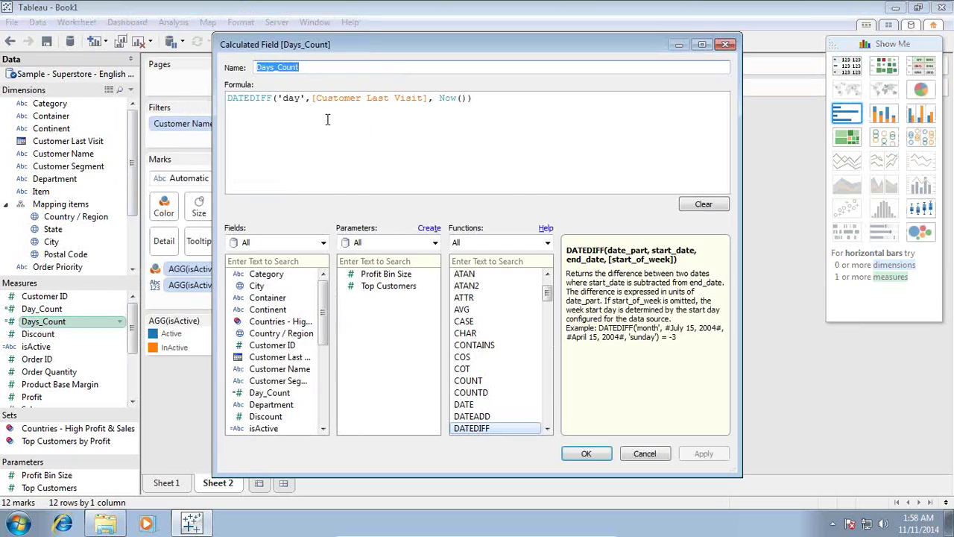
{"action": "left_click", "coordinate": [644, 453]}
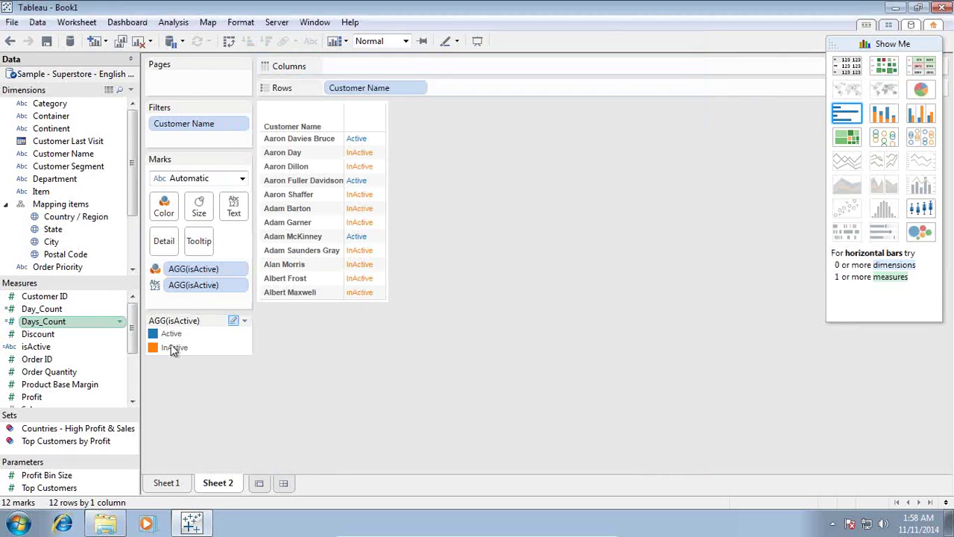
{"action": "left_click", "coordinate": [120, 349]}
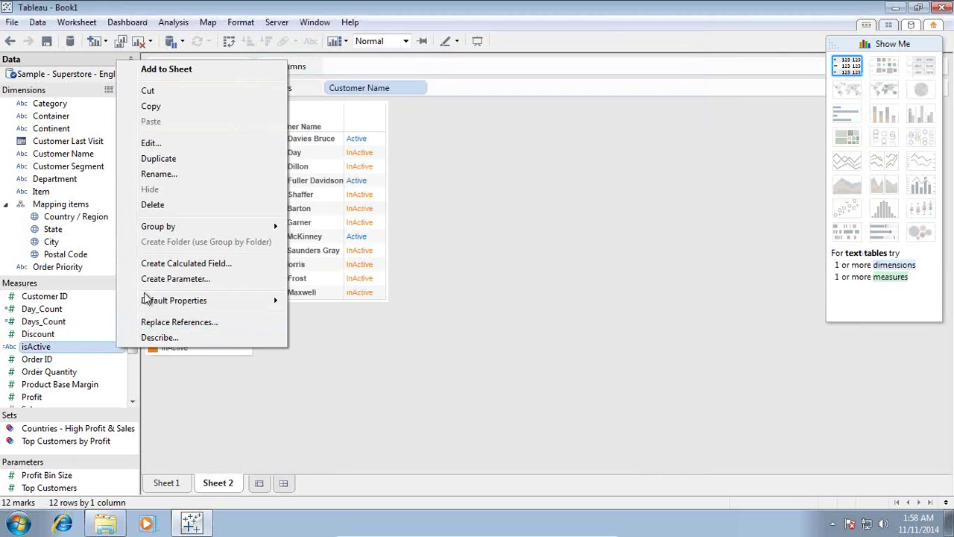
{"action": "left_click", "coordinate": [179, 143]}
{"action": "left_click_drag", "start_coordinate": [296, 160], "coordinate": [228, 98]}
{"action": "key", "text": "ctrl+c"}
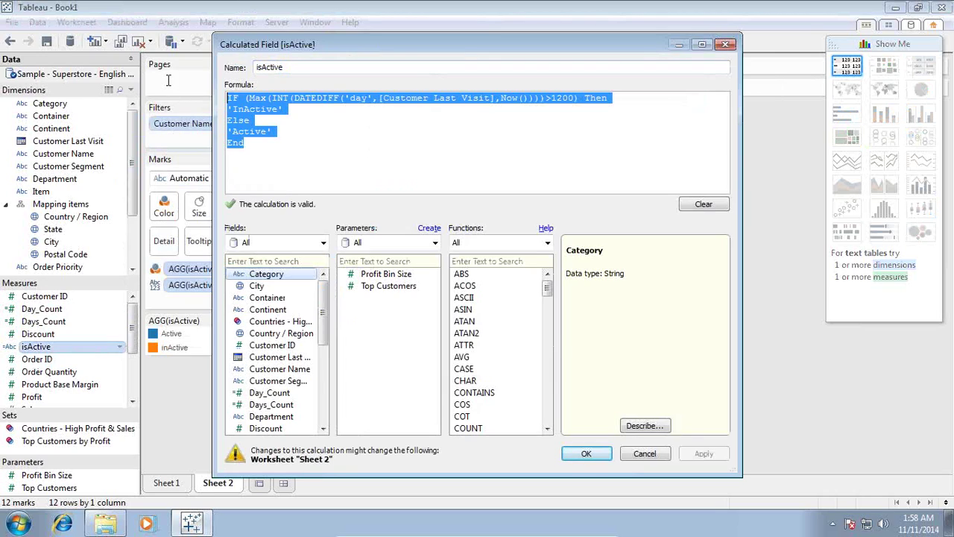
{"action": "left_click", "coordinate": [636, 453]}
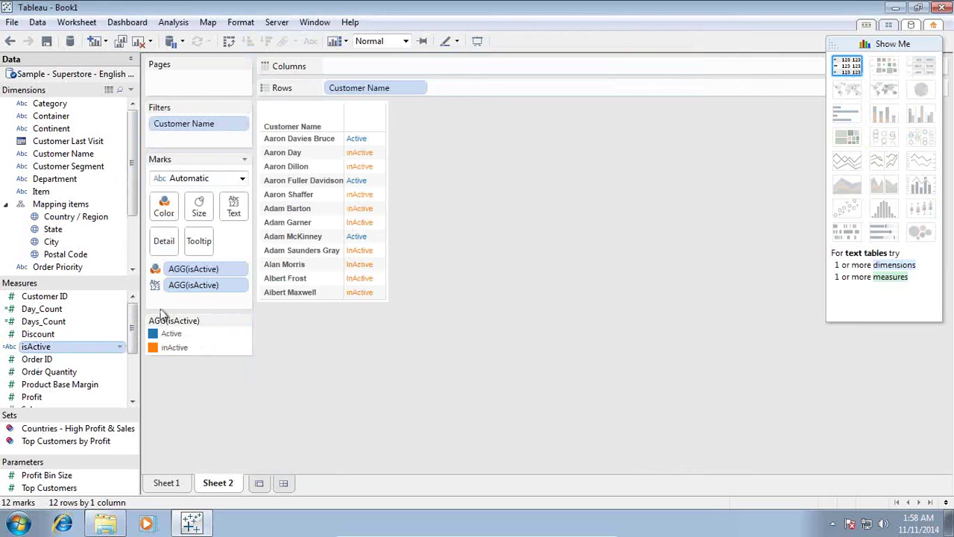
Start a new calculated field named Active_Count containing the pasted isActive formula
{"action": "left_click", "coordinate": [185, 24]}
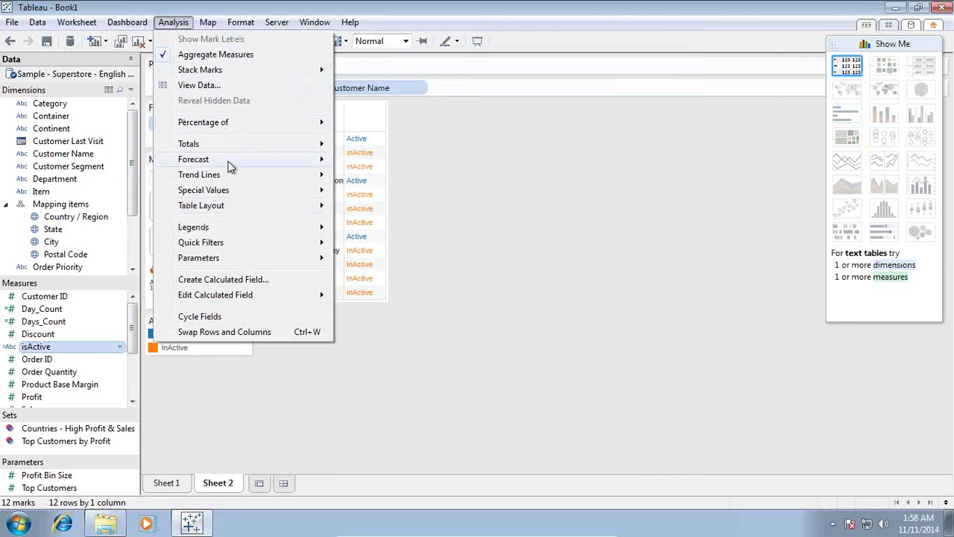
{"action": "left_click", "coordinate": [283, 279]}
{"action": "left_click", "coordinate": [402, 139]}
{"action": "key", "text": "ctrl+v"}
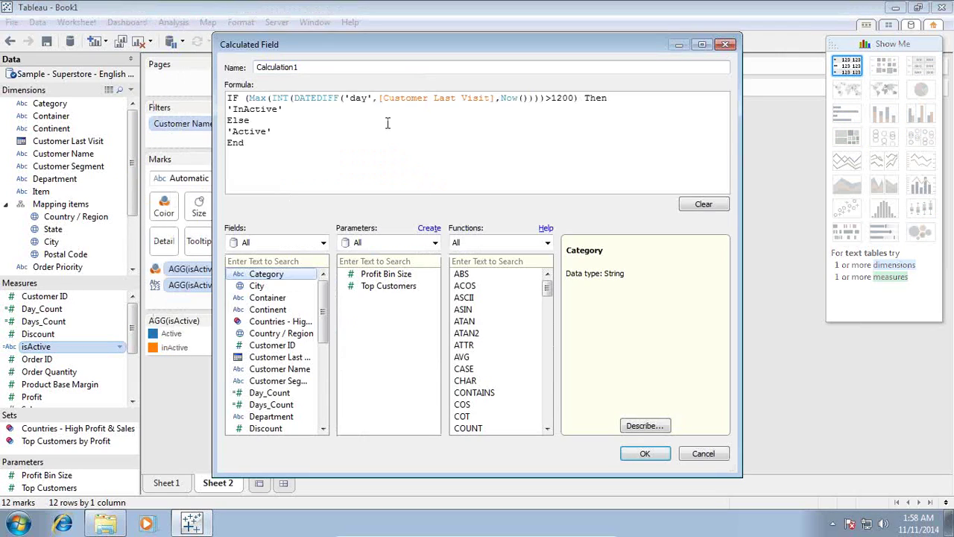
{"action": "double_click", "coordinate": [326, 68]}
{"action": "type", "text": "Acti"}
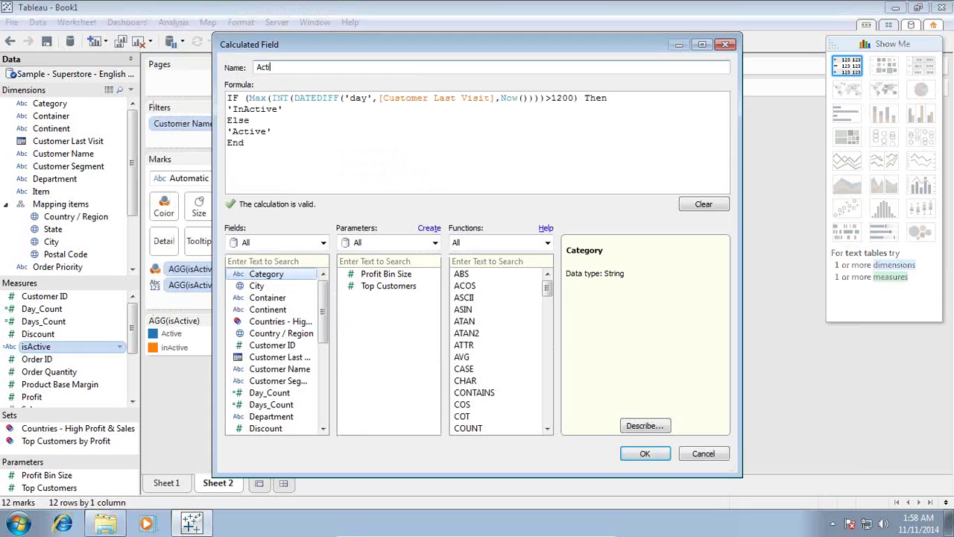
{"action": "type", "text": "ve_Count"}
Change the formula results to 0 for 'InActive' and 1 for 'Active', and save Active_Count
{"action": "left_click_drag", "start_coordinate": [284, 110], "coordinate": [175, 109]}
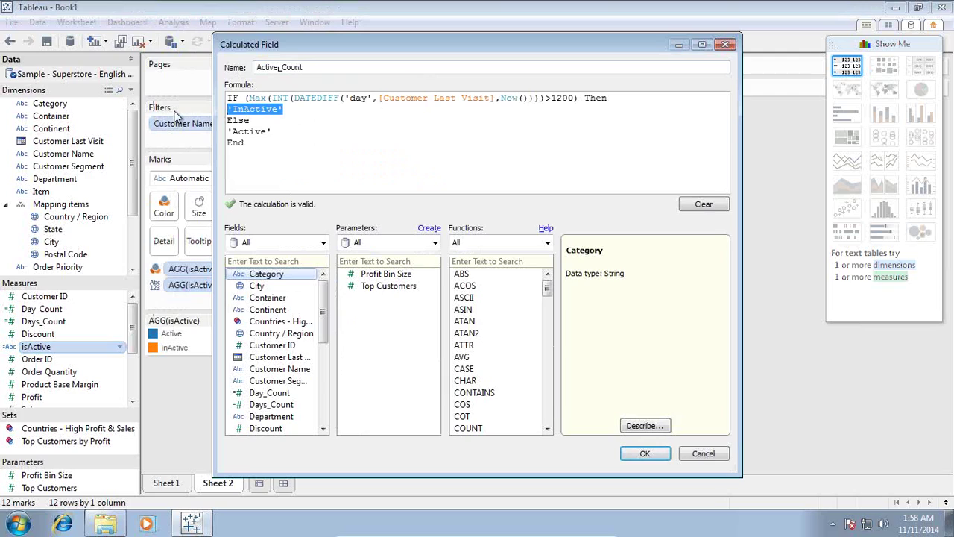
{"action": "type", "text": "0"}
{"action": "left_click_drag", "start_coordinate": [273, 131], "coordinate": [208, 136]}
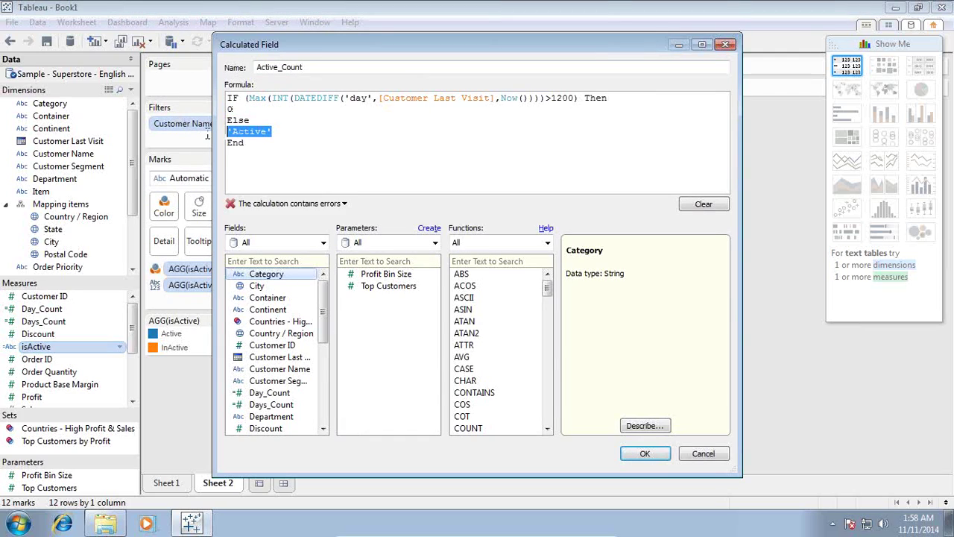
{"action": "type", "text": "1"}
{"action": "left_click", "coordinate": [644, 453]}
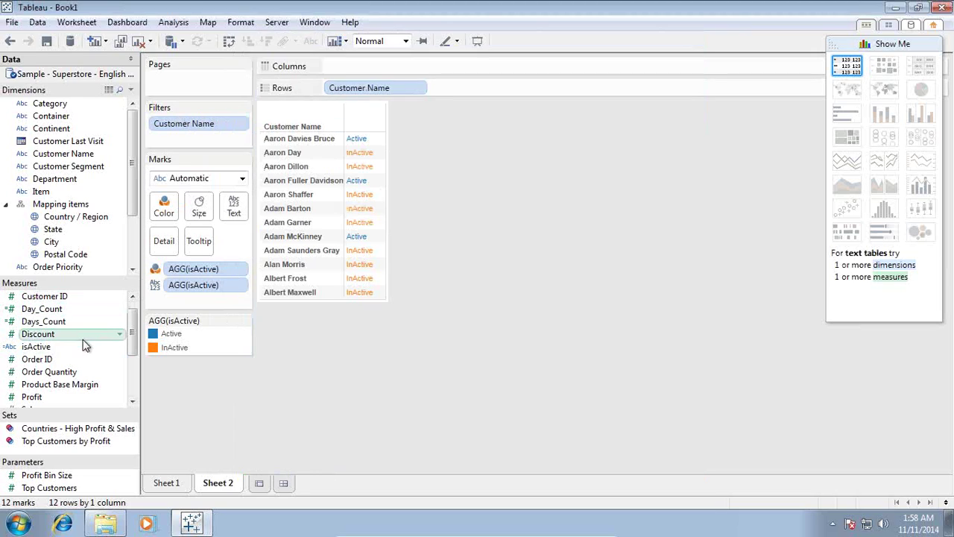
{"action": "mouse_move", "coordinate": [132, 335]}
{"action": "left_mouse_down"}
{"action": "mouse_move", "coordinate": [132, 376]}
{"action": "mouse_move", "coordinate": [133, 328]}
{"action": "left_mouse_up"}
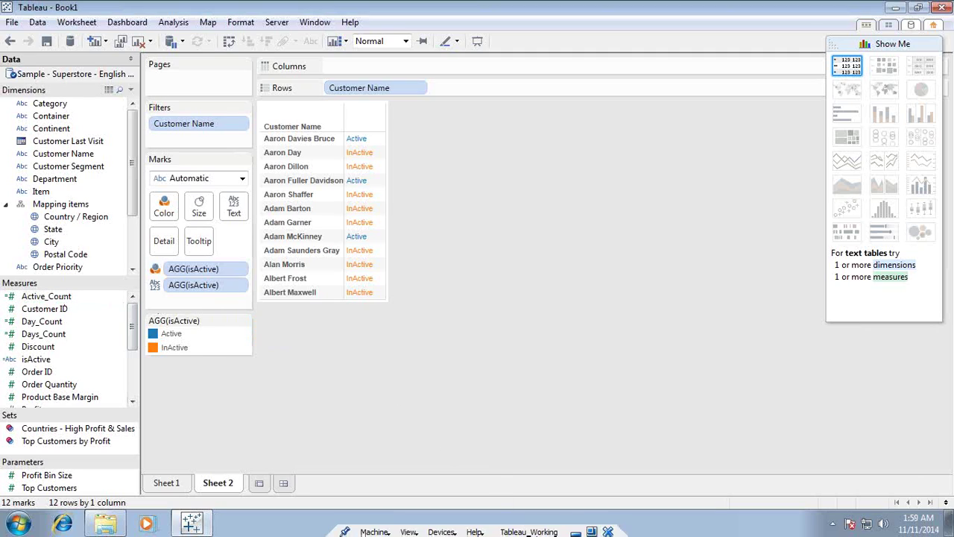
Leave the Tableau VM and show slide 3, 'Any Question?', in PowerPoint
{"action": "left_click", "coordinate": [575, 530]}
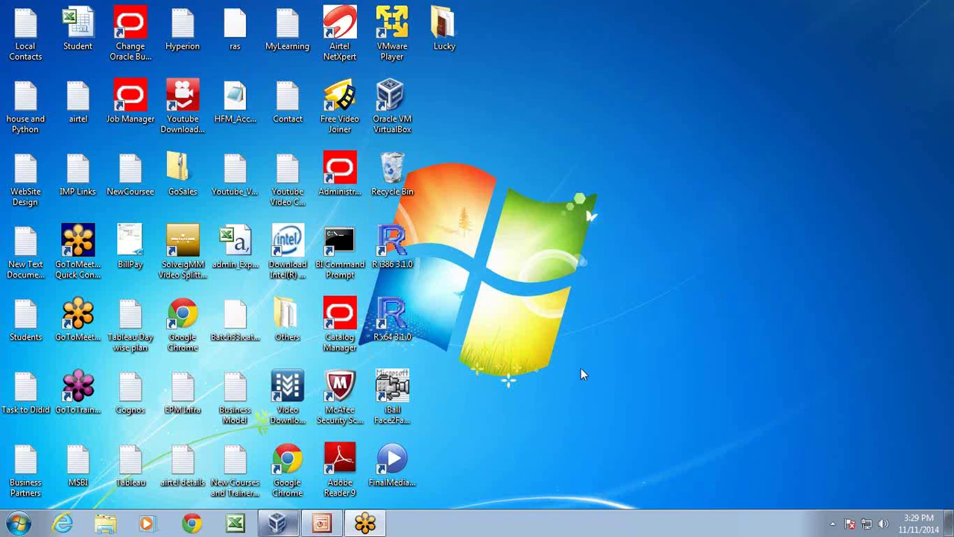
{"action": "left_click", "coordinate": [325, 524]}
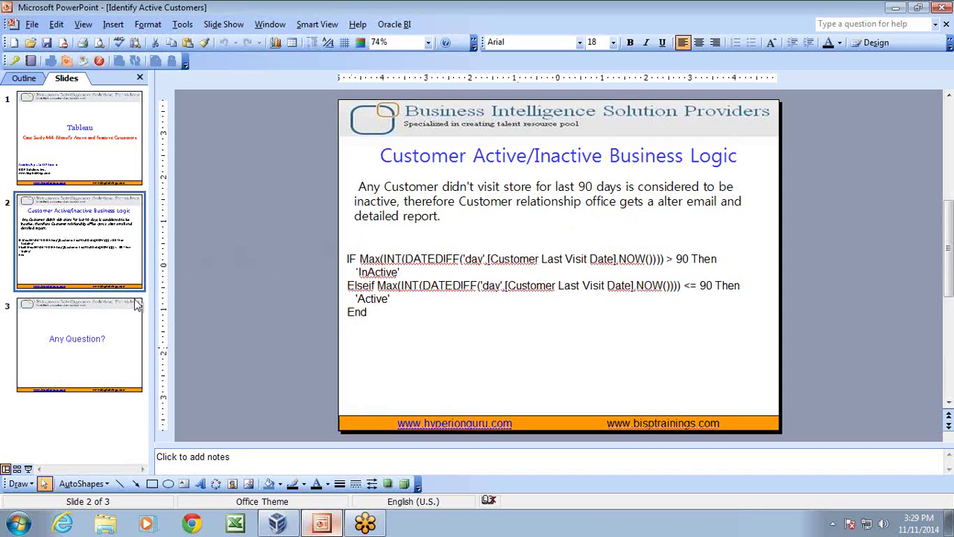
{"action": "left_click", "coordinate": [104, 346]}
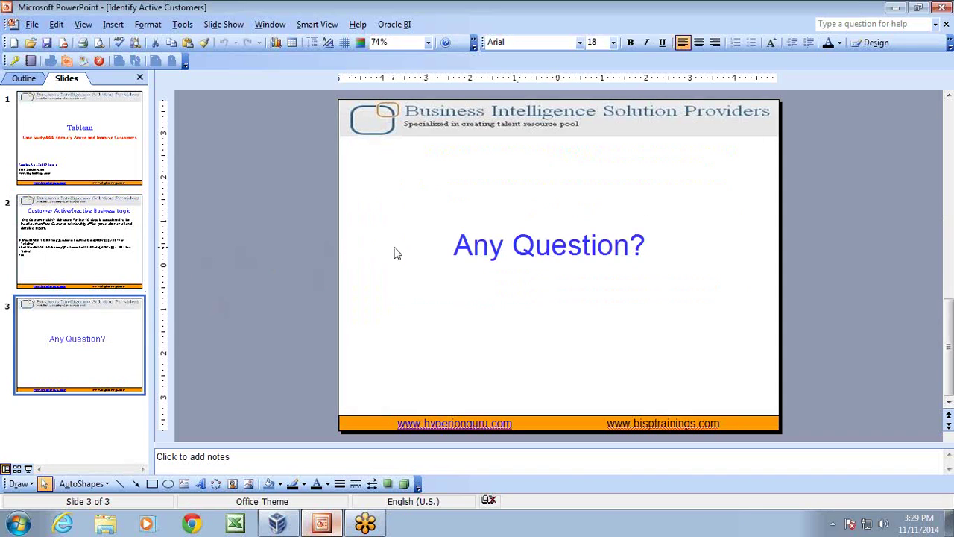